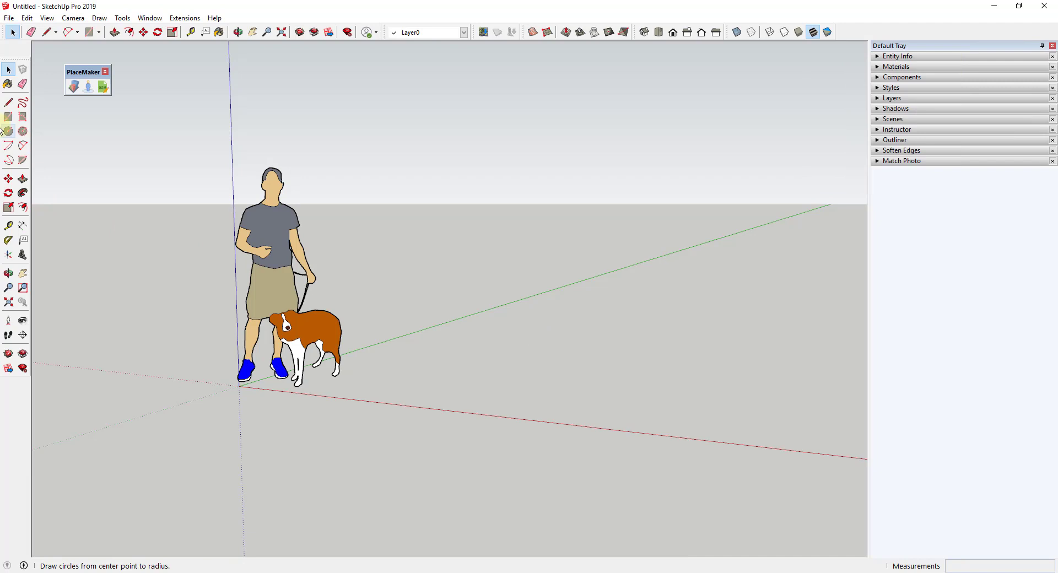
pyautogui.click(73, 87)
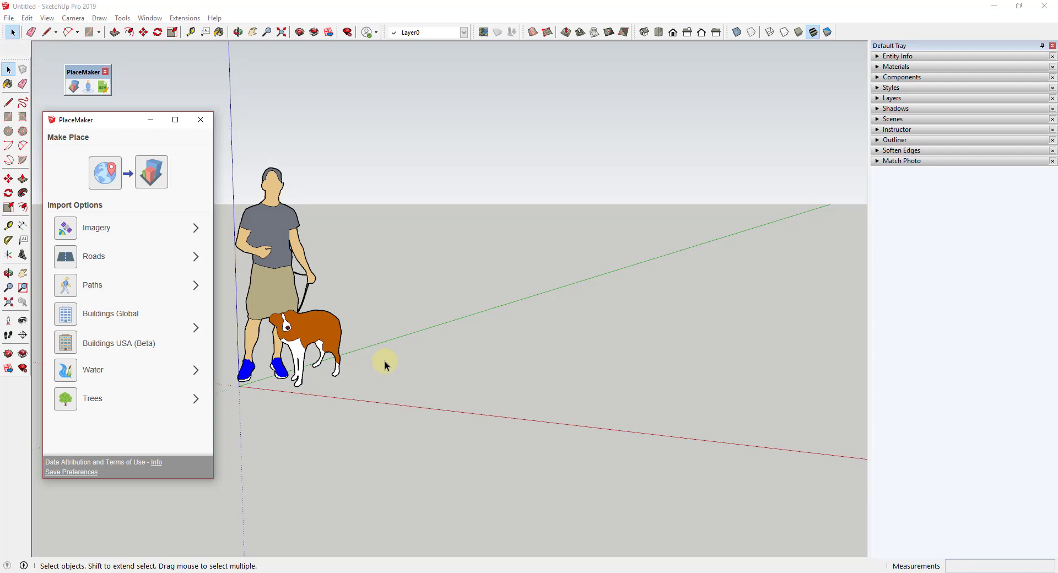
pyautogui.scroll(-2, 386, 320)
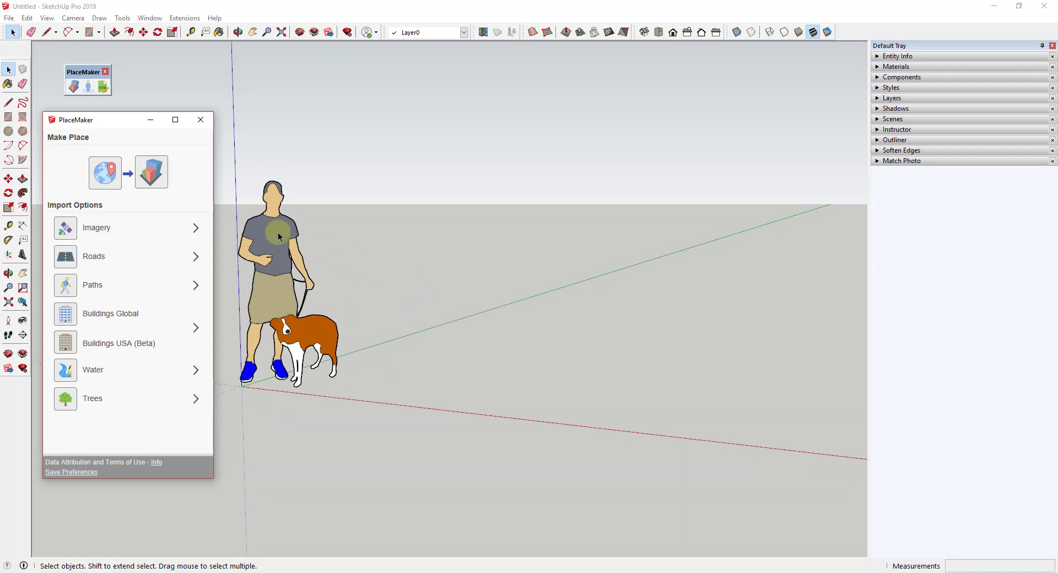
# Step: Mark an enlarged import box around the I-25 and 88 interchange on the Select a Place map
pyautogui.click(101, 175)
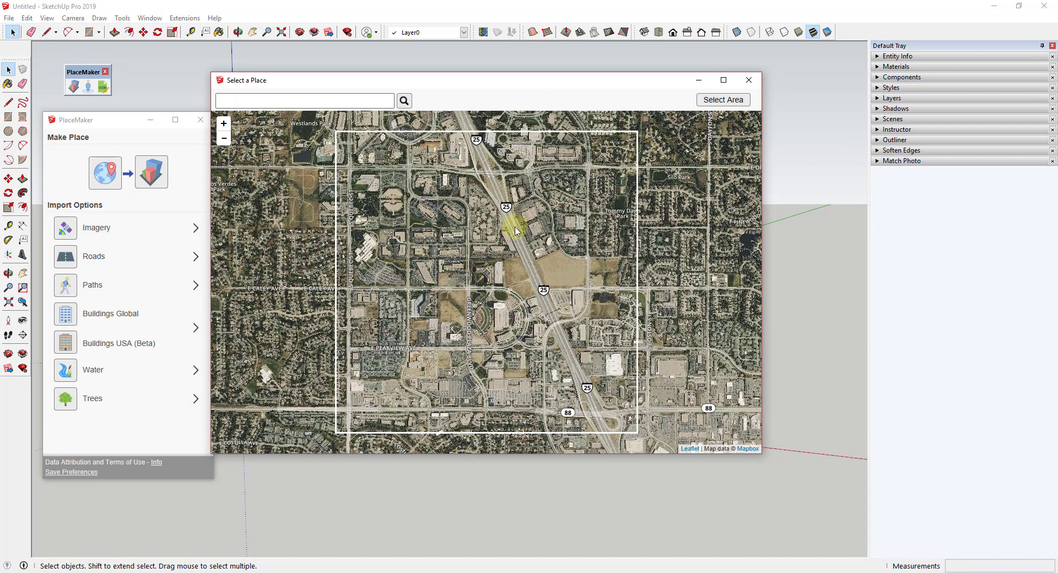
pyautogui.scroll(-1, 482, 215)
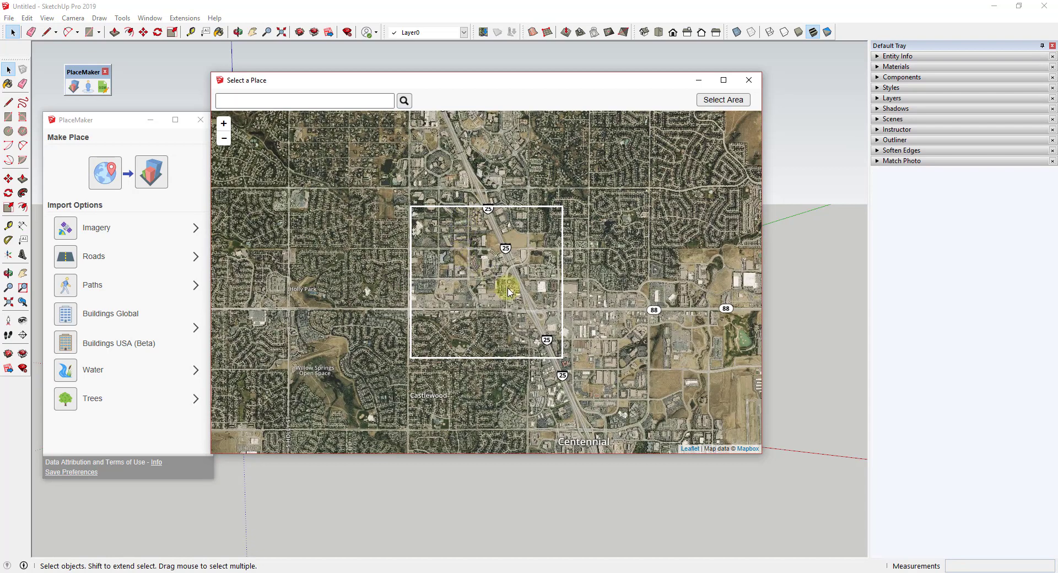
pyautogui.click(723, 100)
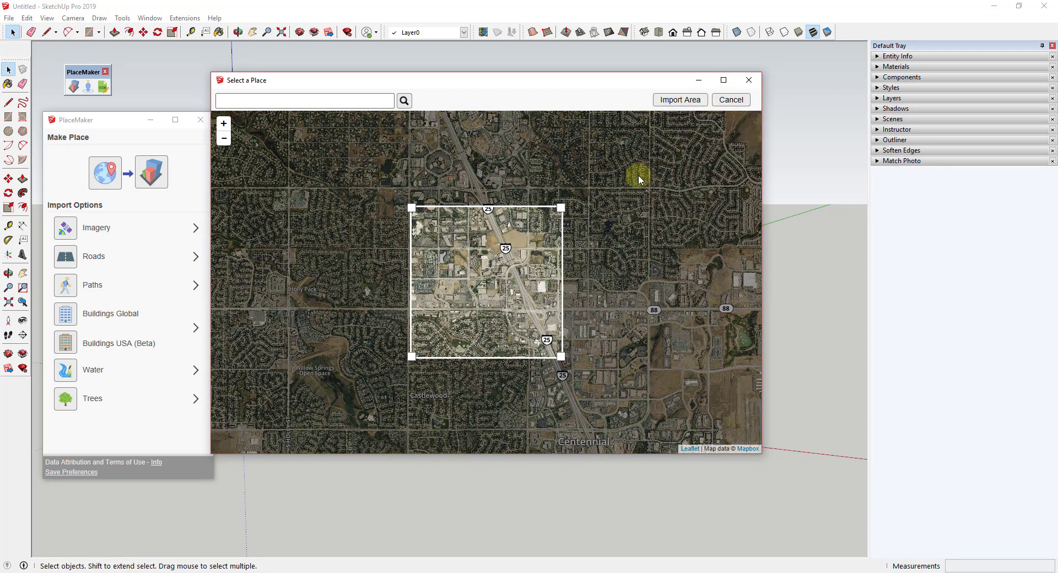
pyautogui.moveTo(495, 263); pyautogui.dragTo(496, 299)
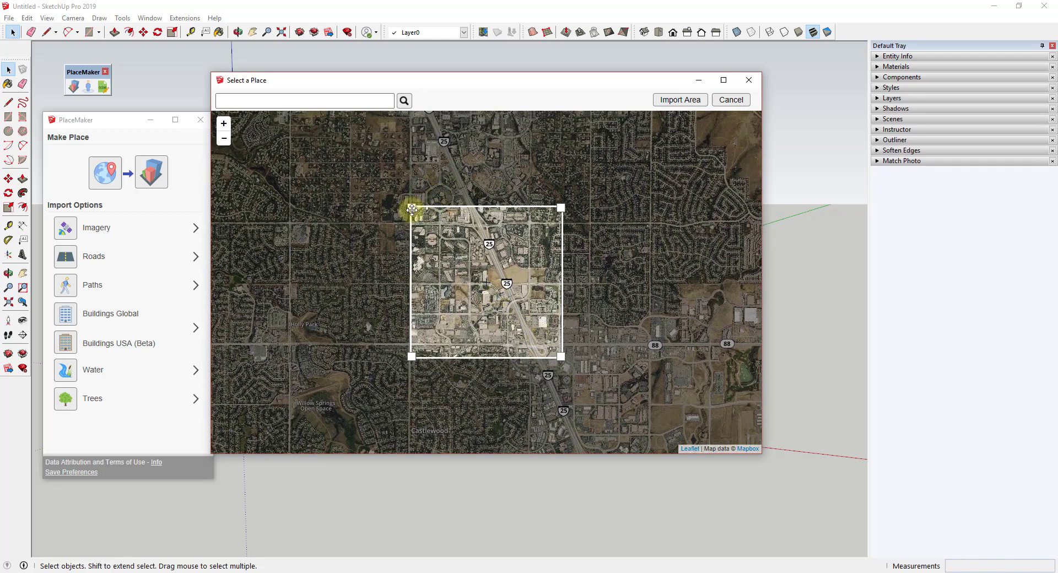
pyautogui.moveTo(412, 216)
pyautogui.mouseDown()
pyautogui.moveTo(406, 229)
pyautogui.moveTo(435, 219)
pyautogui.moveTo(412, 216)
pyautogui.mouseUp()
pyautogui.moveTo(467, 279); pyautogui.dragTo(472, 282)
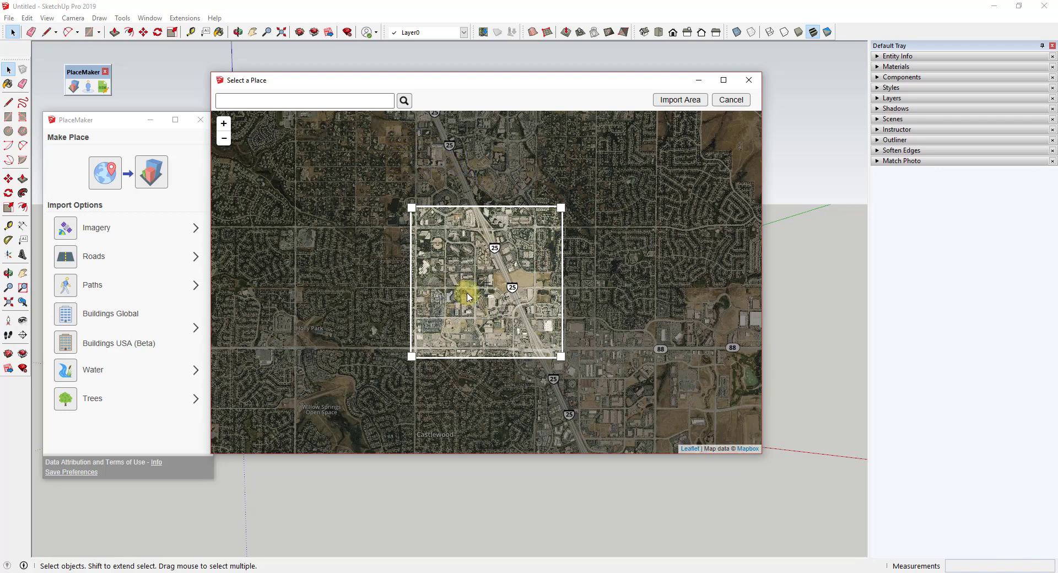
pyautogui.scroll(1, 463, 297)
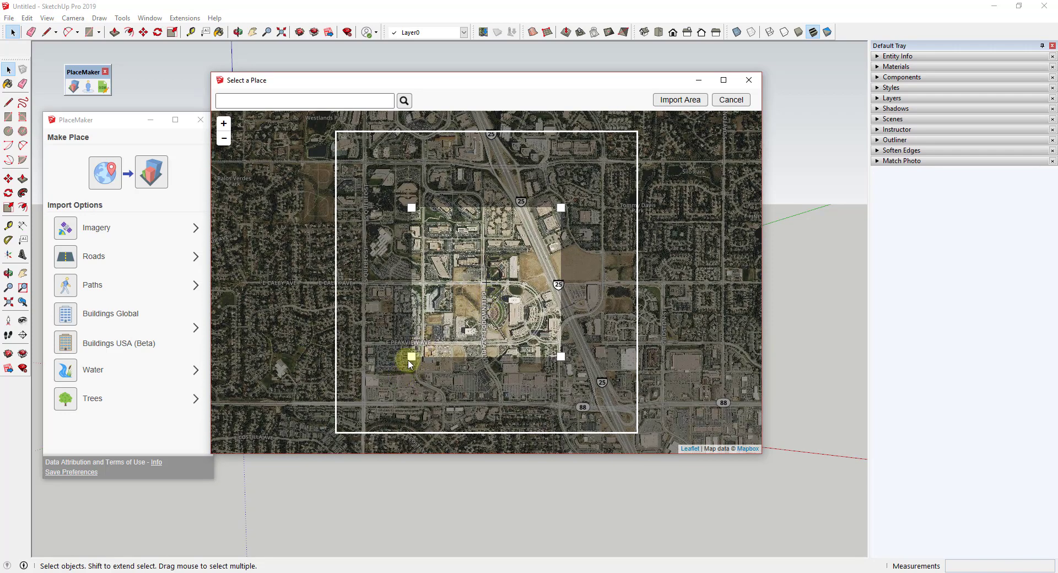
pyautogui.moveTo(412, 356); pyautogui.dragTo(320, 432)
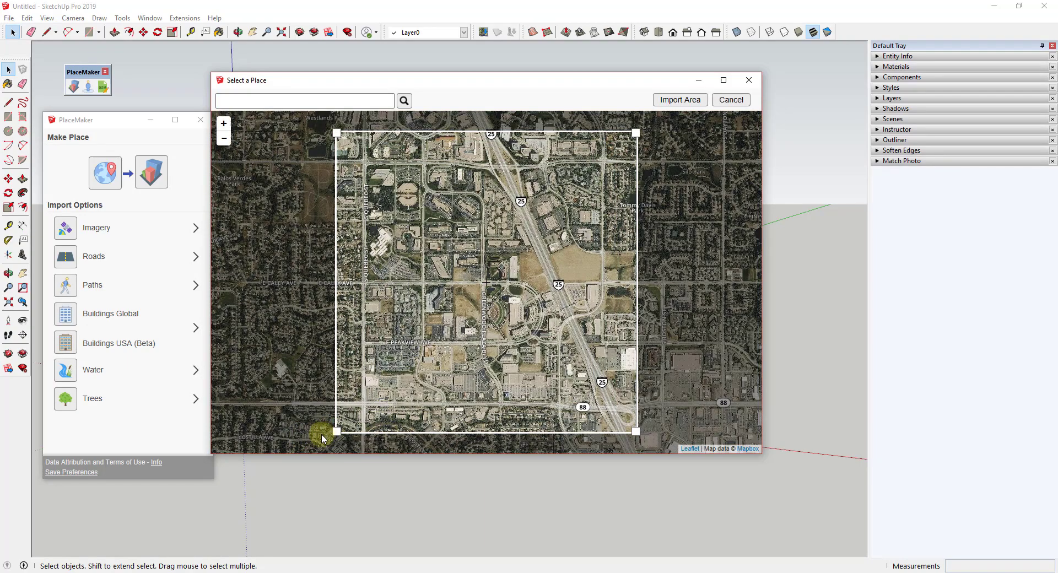
# Step: Import the marked interchange area's satellite imagery and look down on the resulting map plane
pyautogui.click(675, 102)
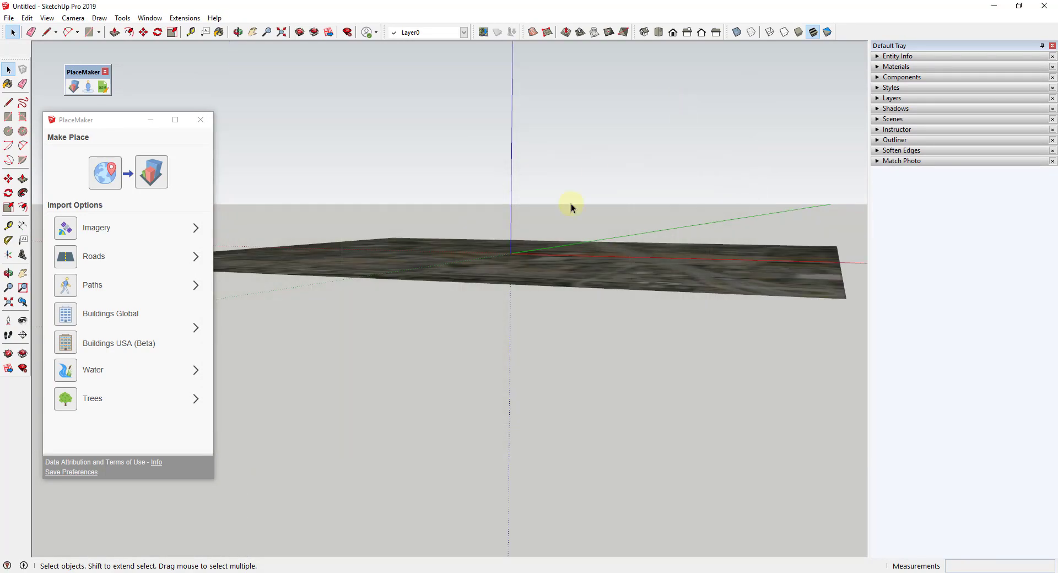
pyautogui.moveTo(566, 208); pyautogui.dragTo(559, 312, button='middle')
pyautogui.scroll(-2, 511, 313)
pyautogui.scroll(5, 511, 313)
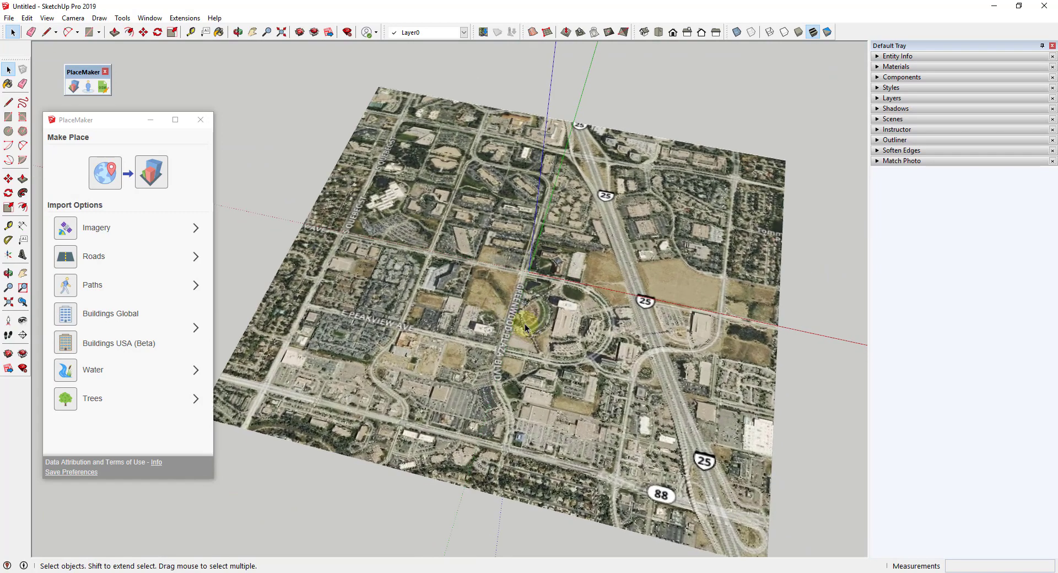
pyautogui.scroll(-2, 543, 316)
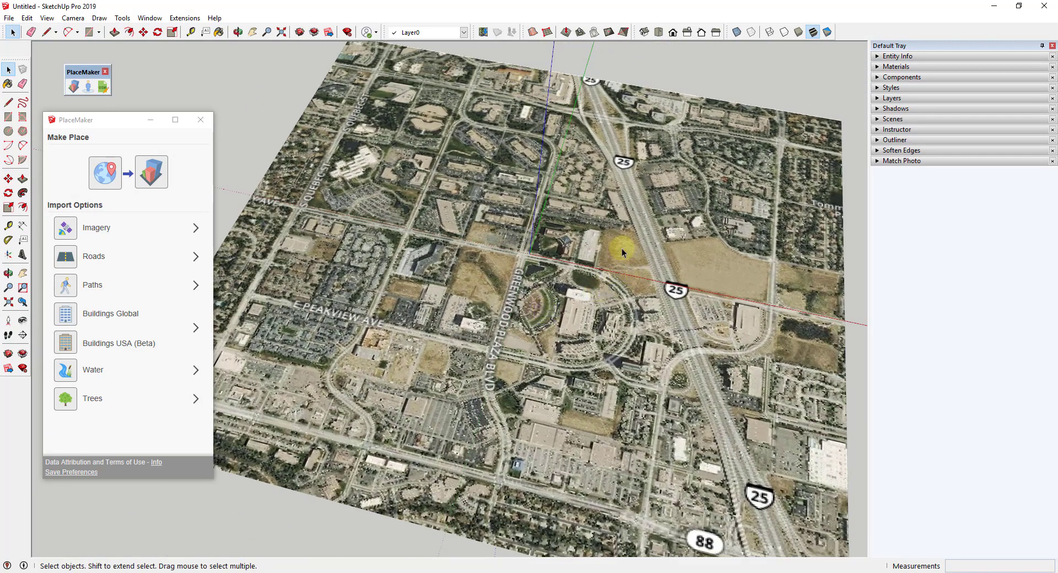
pyautogui.scroll(-3, 622, 248)
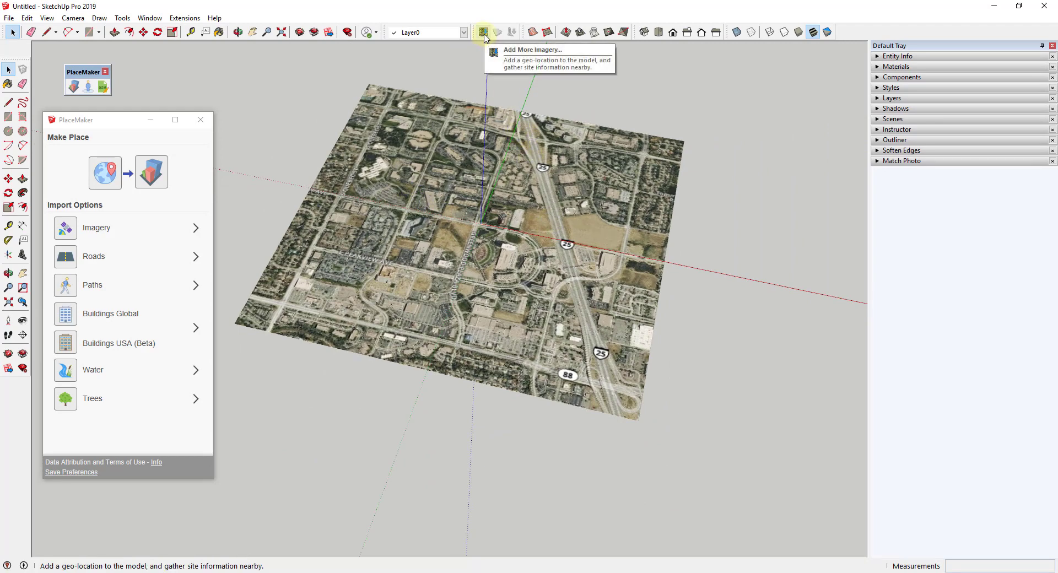
# Step: Select the imported map plane and orbit so it faces more squarely
pyautogui.moveTo(530, 243); pyautogui.dragTo(523, 220, button='middle')
pyautogui.click(523, 219)
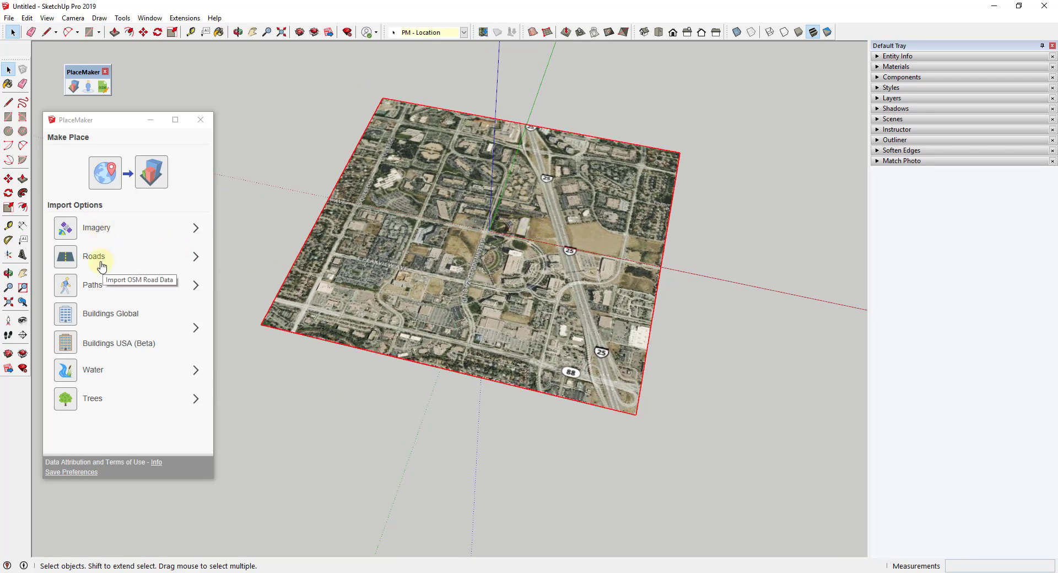
pyautogui.moveTo(497, 179); pyautogui.dragTo(536, 222, button='middle')
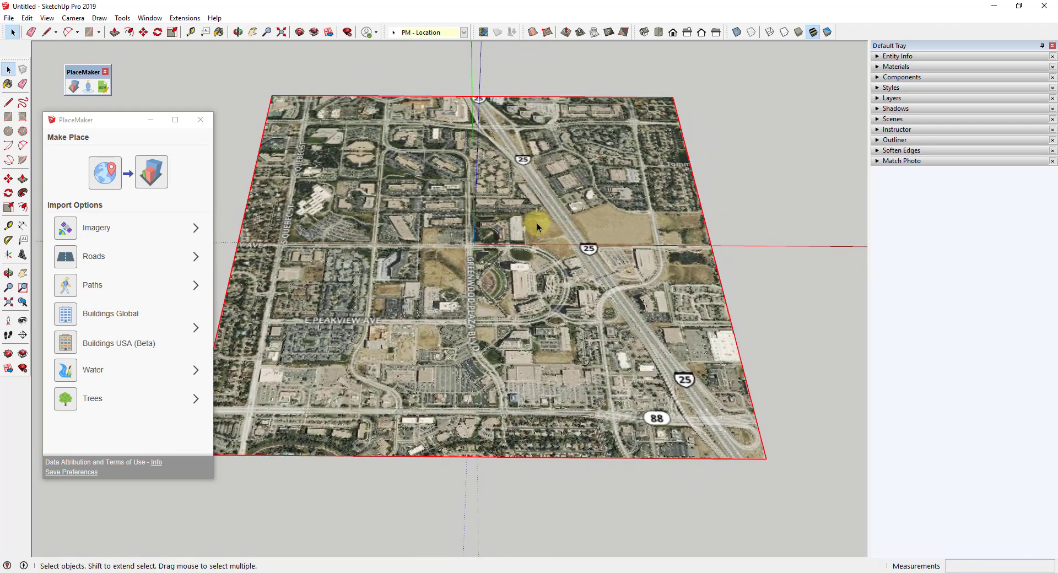
# Step: Import OpenStreetMap roads as black geometry over the map, then zoom and orbit to inspect them
pyautogui.click(66, 257)
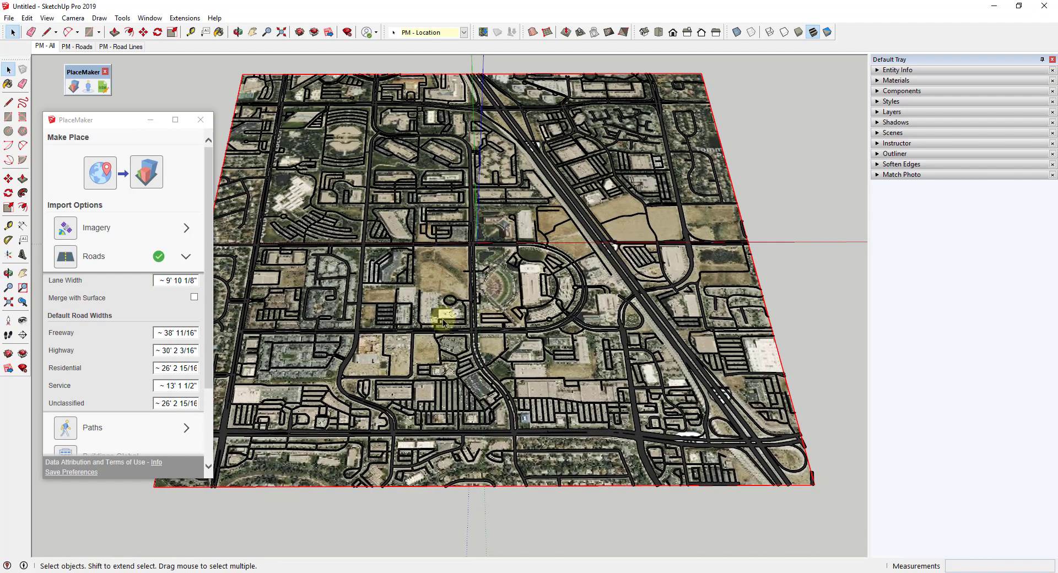
pyautogui.scroll(3, 488, 266)
pyautogui.scroll(3, 488, 266)
pyautogui.scroll(-2, 382, 253)
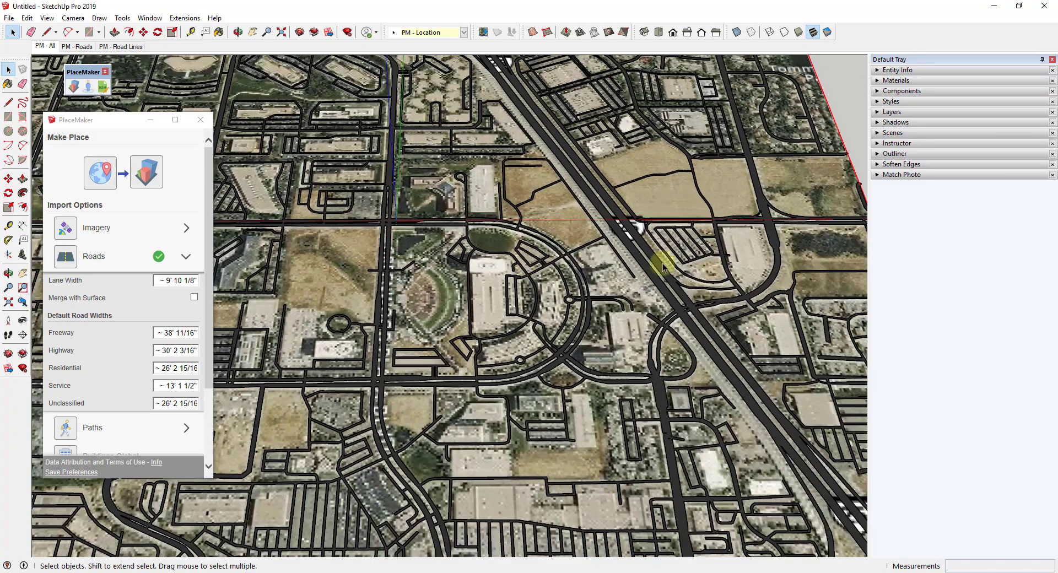
pyautogui.scroll(-5, 700, 230)
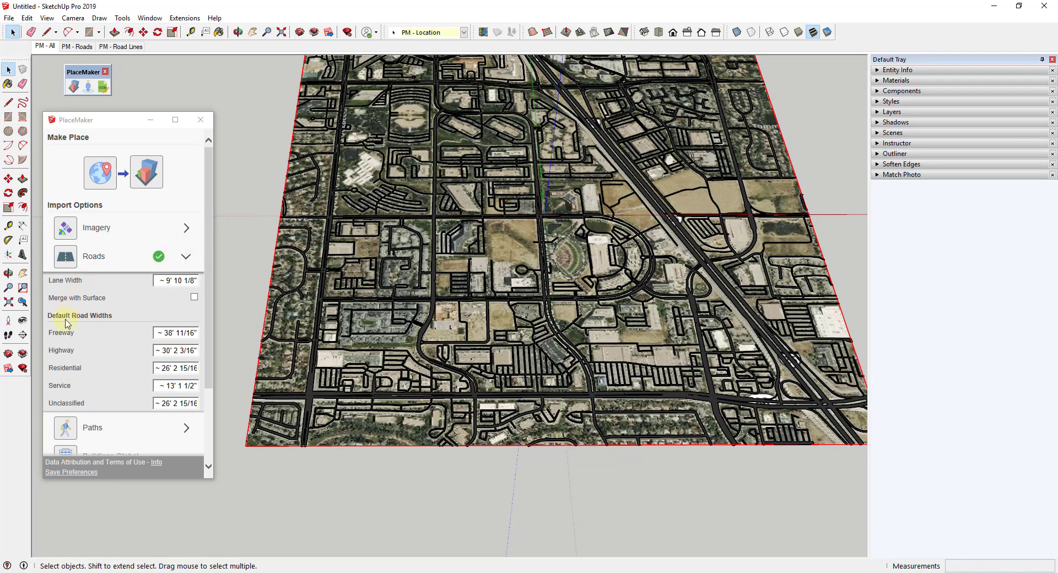
pyautogui.scroll(-1, 88, 354)
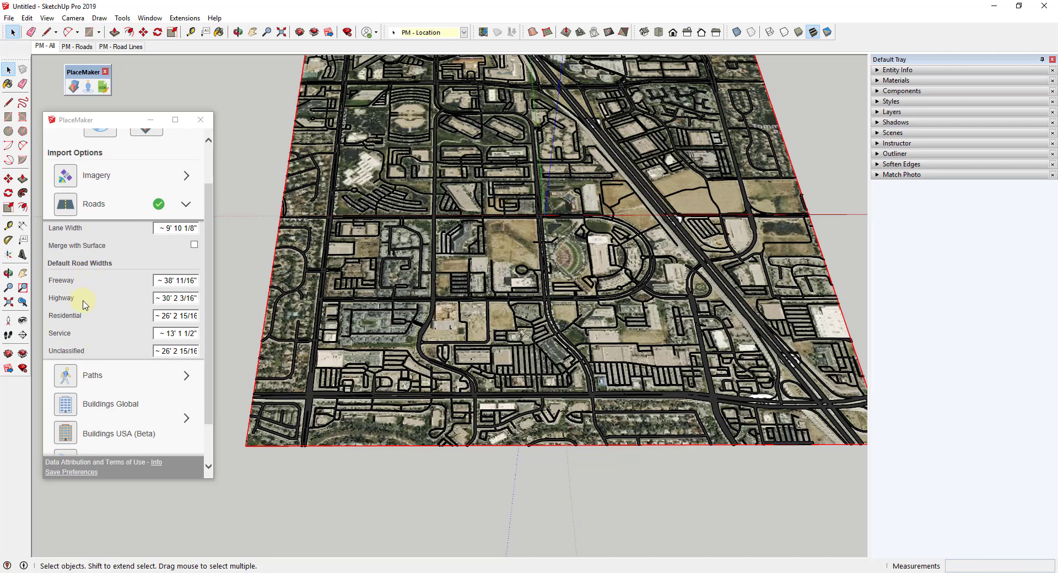
pyautogui.moveTo(79, 317)
pyautogui.scroll(6, 573, 255)
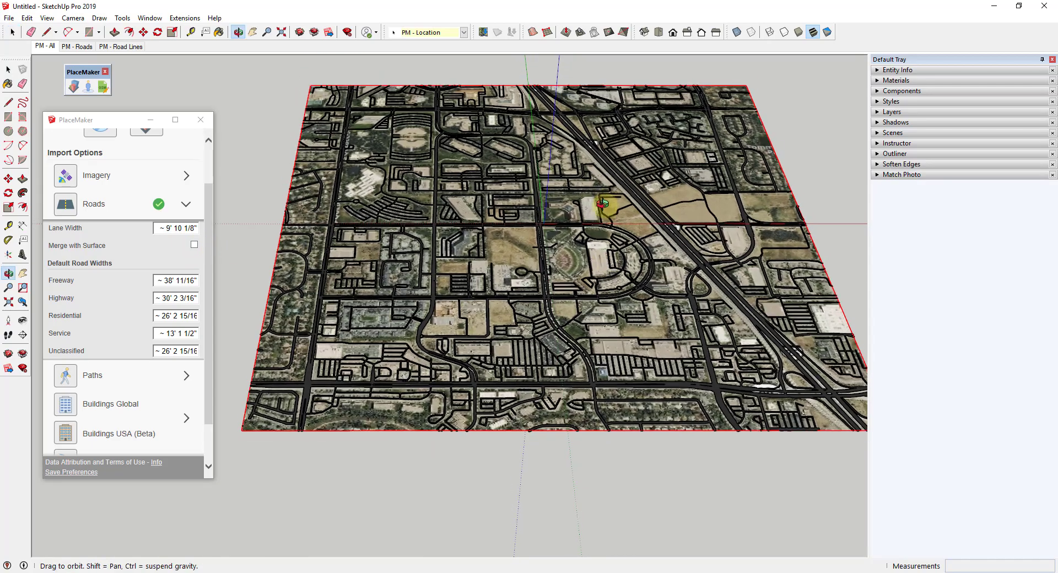
pyautogui.scroll(-3, 550, 266)
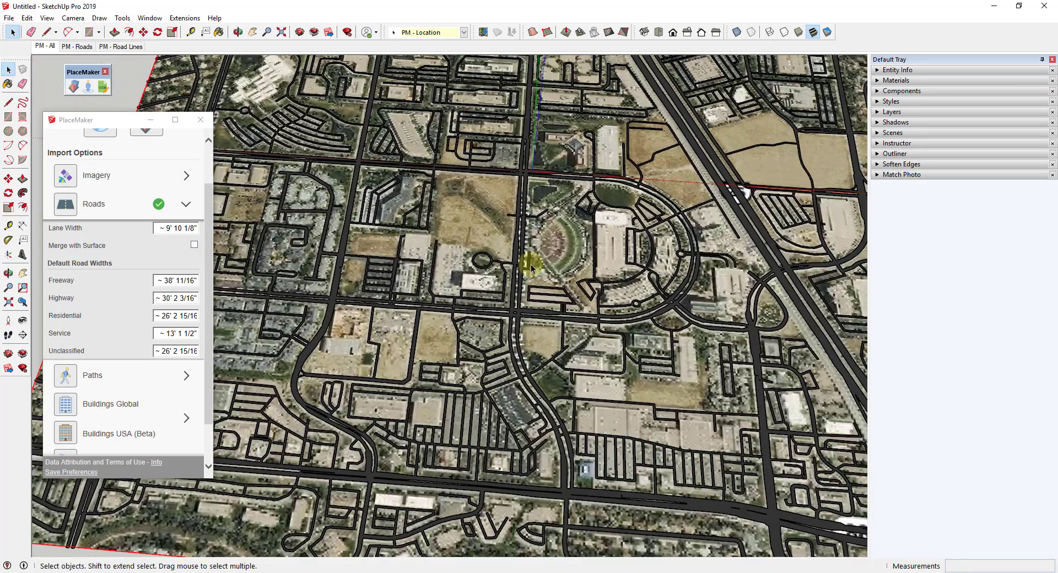
pyautogui.scroll(-2, 532, 249)
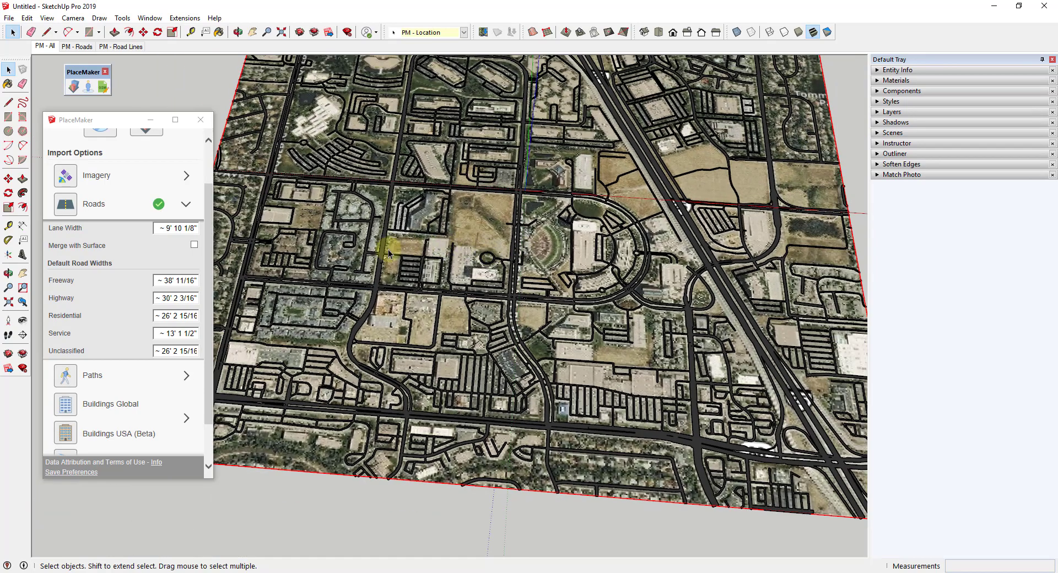
pyautogui.moveTo(492, 232); pyautogui.dragTo(562, 158, button='middle')
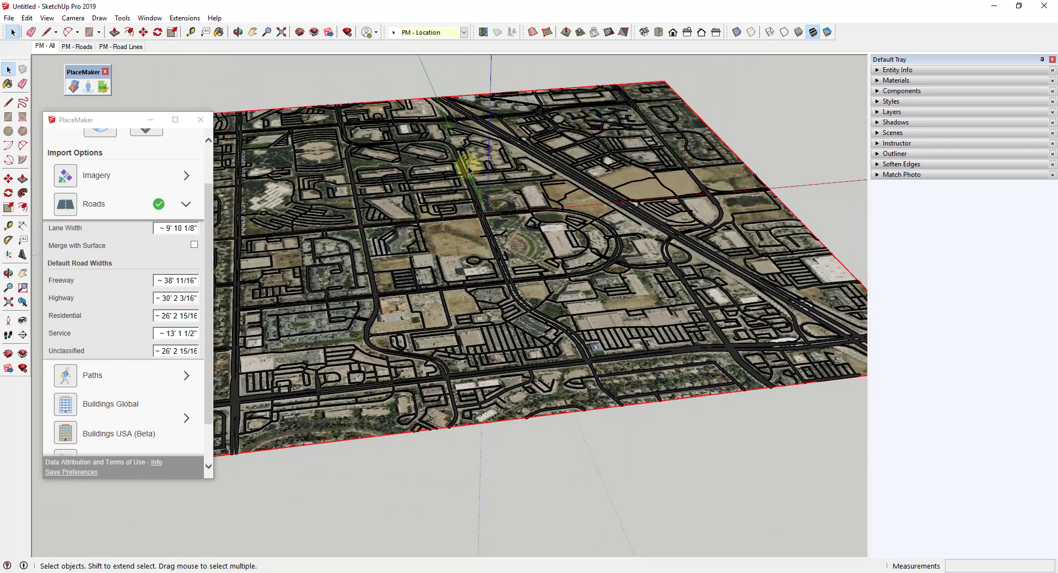
# Step: Collapse the road width settings and import path data for the mapped area
pyautogui.click(183, 207)
pyautogui.click(65, 287)
pyautogui.click(556, 268)
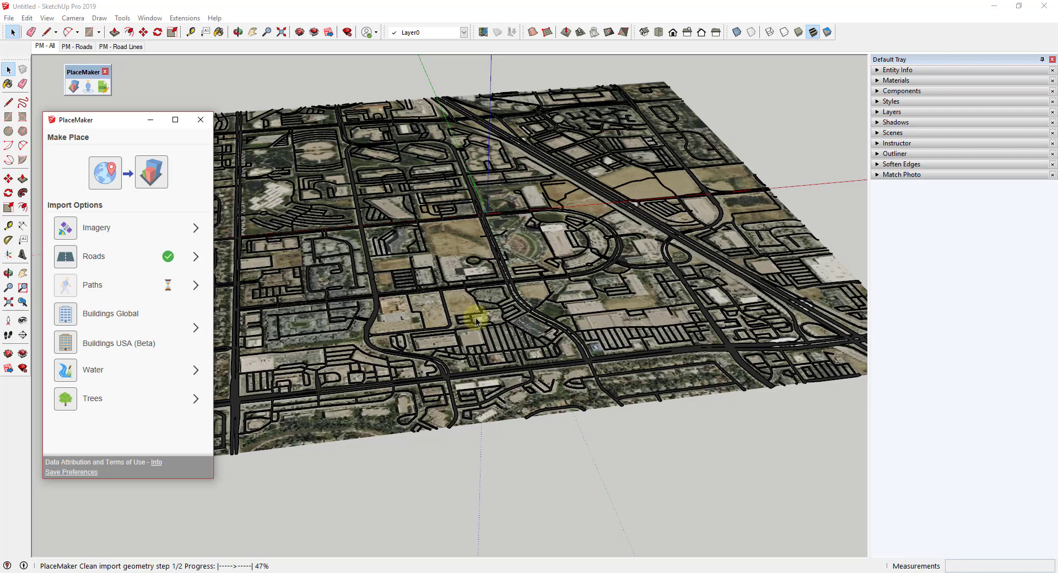
pyautogui.moveTo(548, 287); pyautogui.dragTo(573, 297, button='middle')
pyautogui.scroll(-3, 508, 283)
pyautogui.scroll(2, 772, 206)
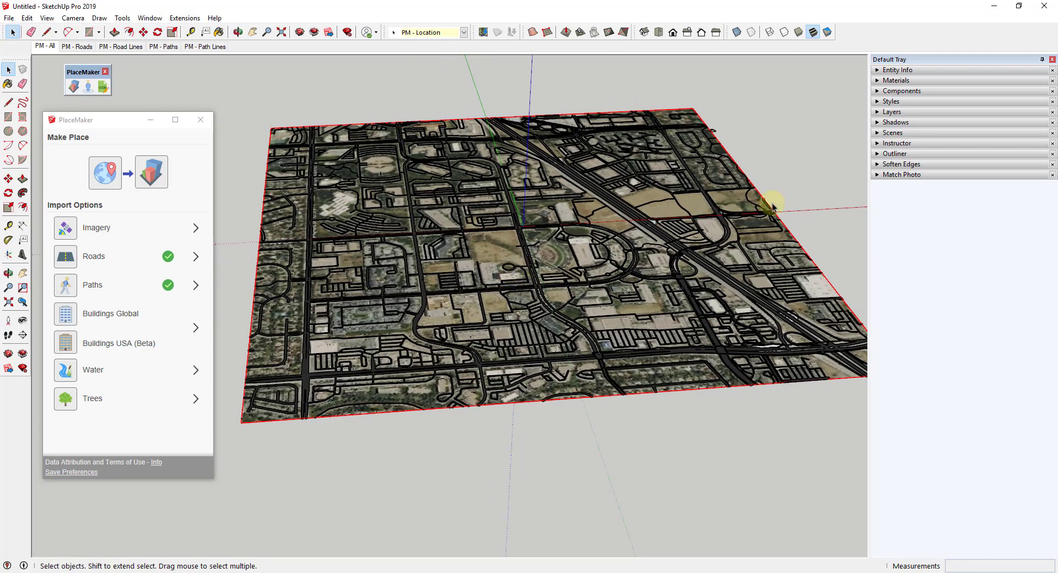
# Step: Toggle the PM - Location, Roads and Paths layers, ending with the satellite imagery visible
pyautogui.click(877, 113)
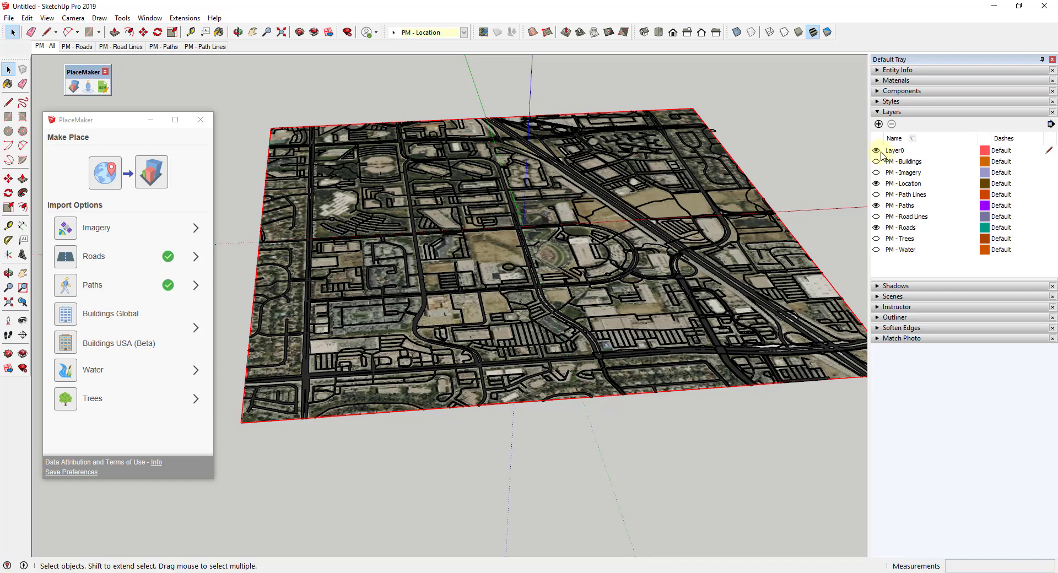
pyautogui.click(877, 184)
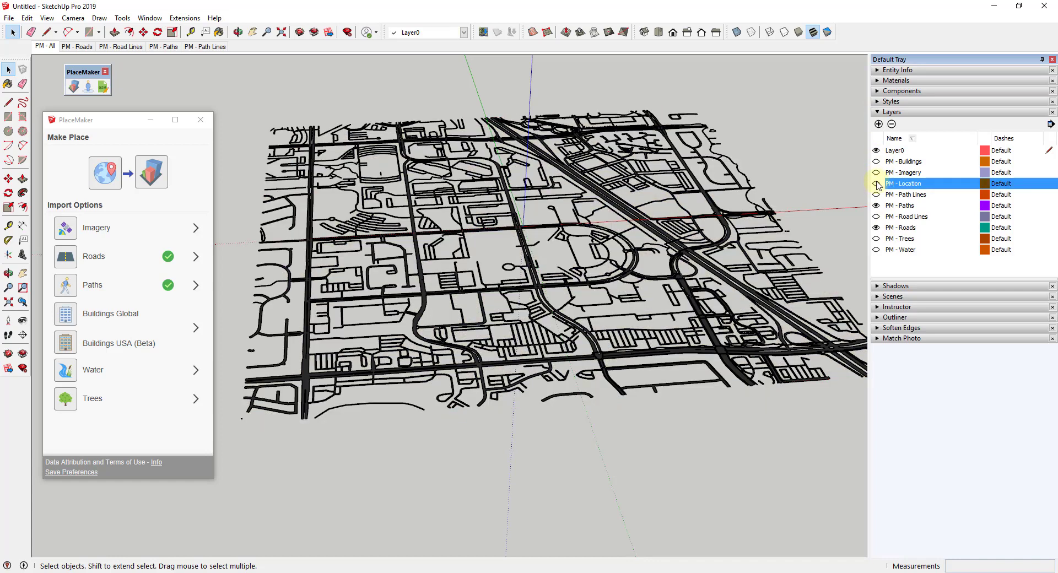
pyautogui.click(876, 227)
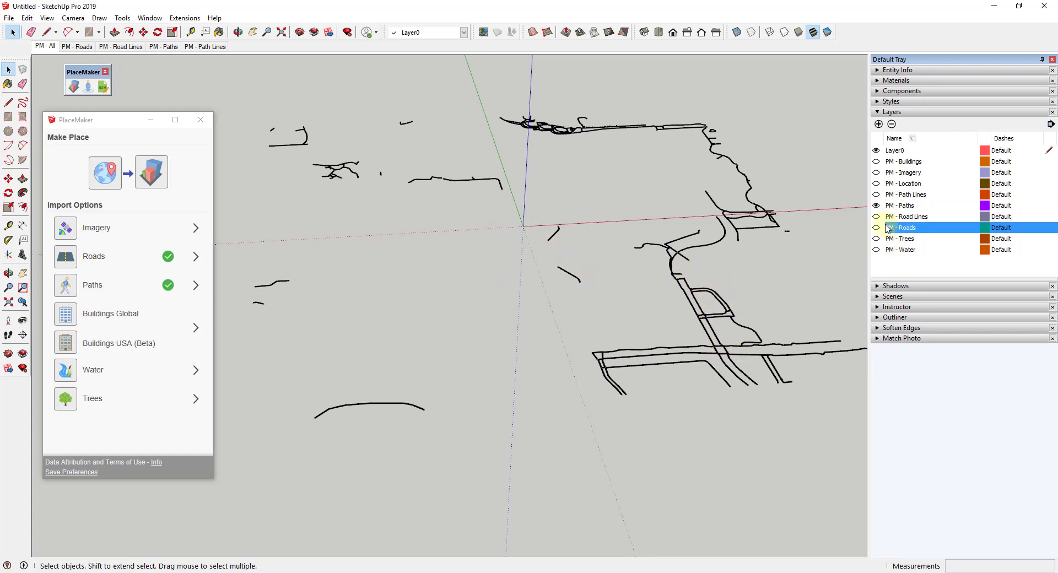
pyautogui.click(876, 206)
pyautogui.click(877, 206)
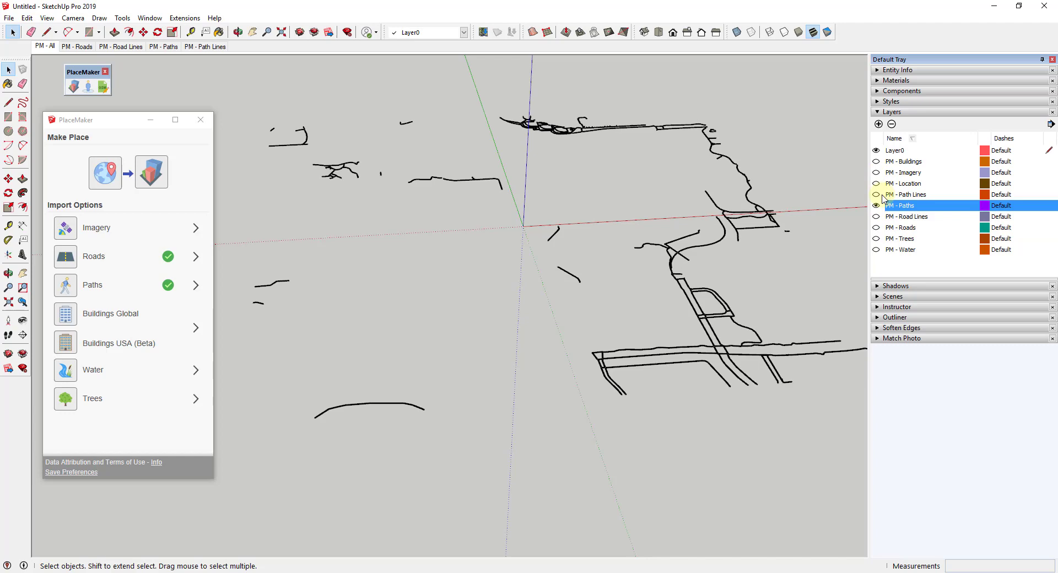
pyautogui.click(876, 227)
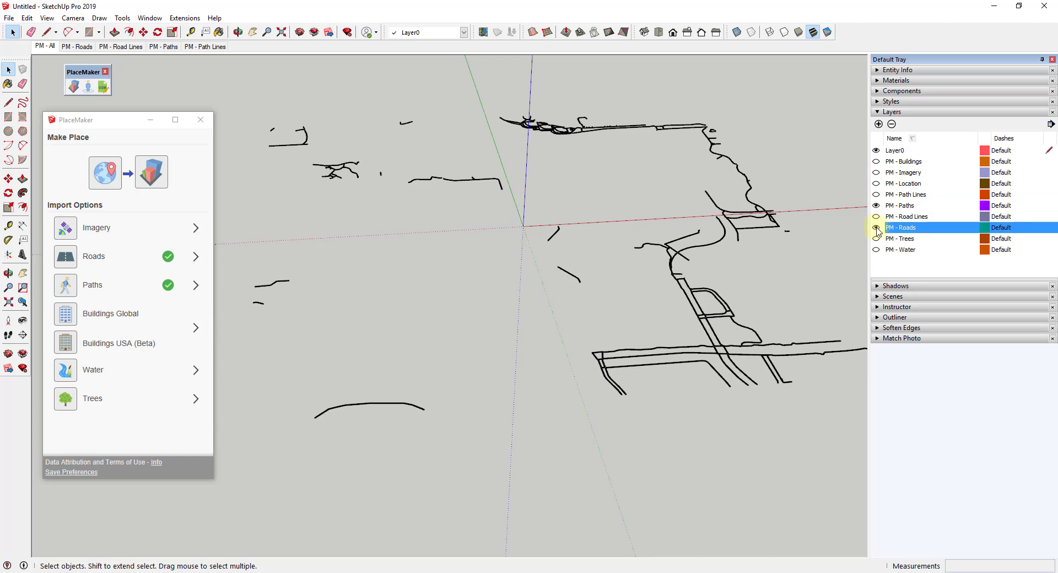
pyautogui.click(876, 184)
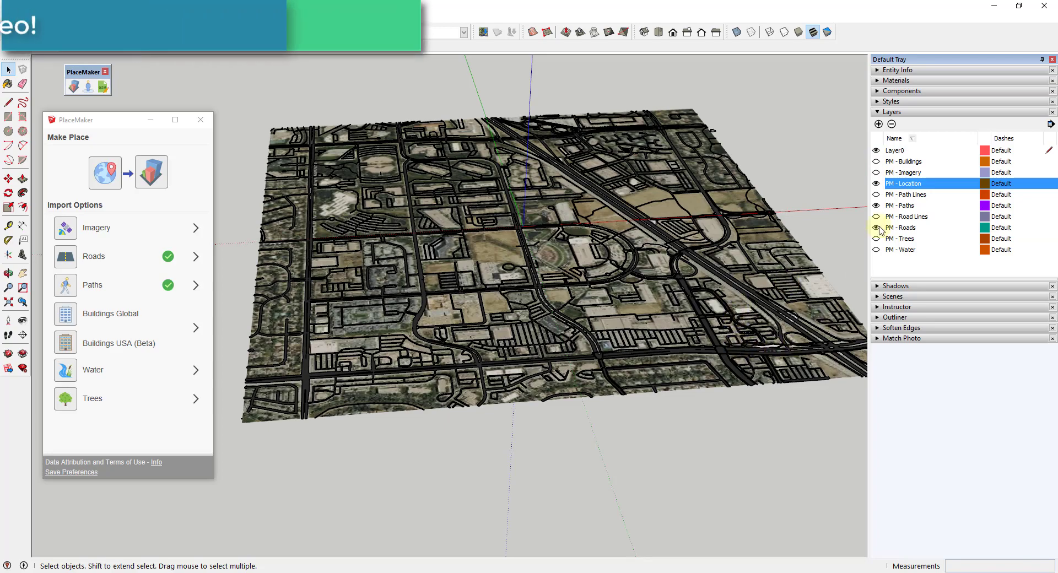
pyautogui.click(876, 205)
pyautogui.click(876, 206)
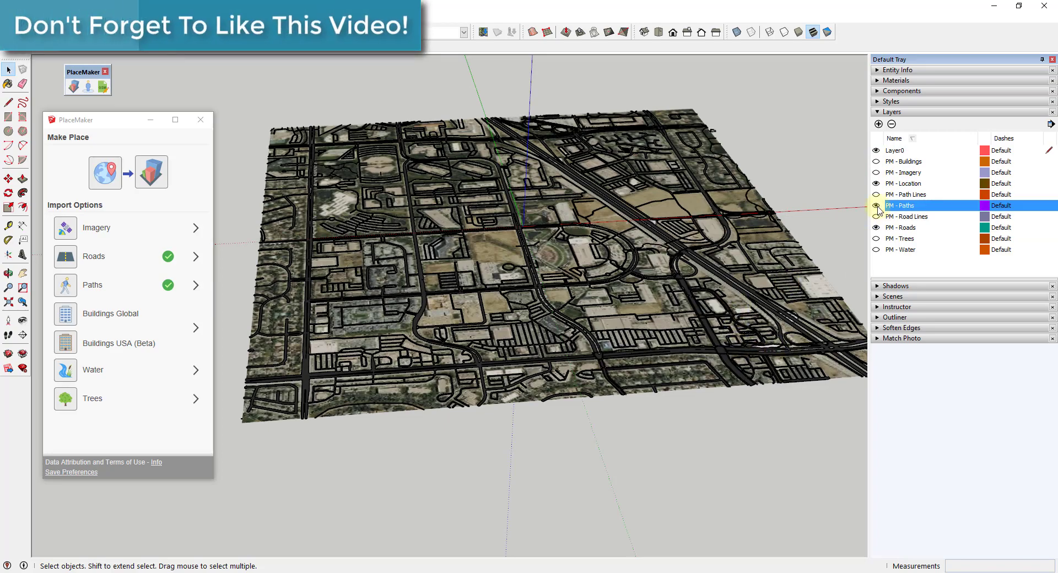
pyautogui.scroll(10, 720, 349)
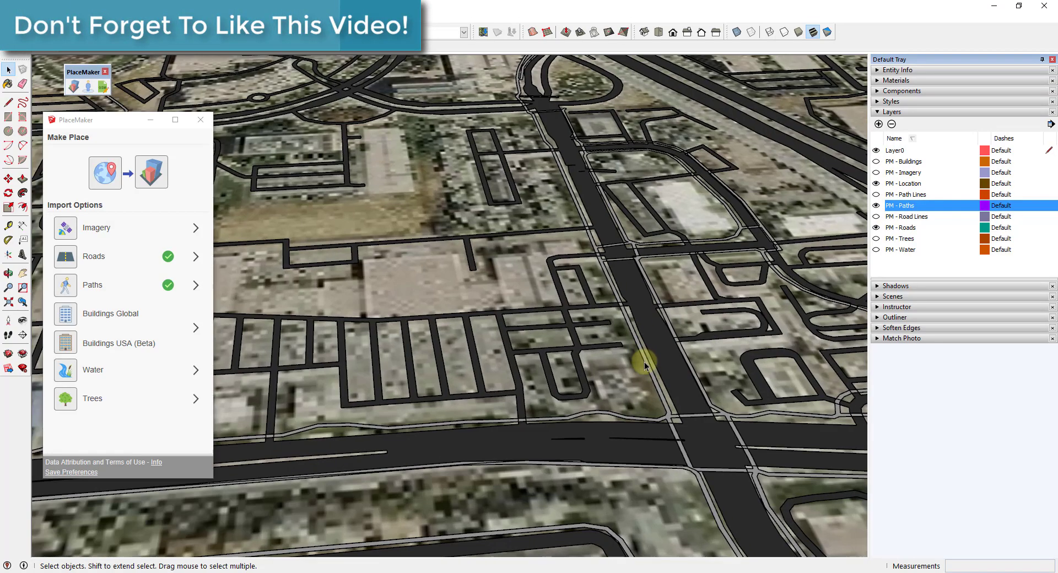
pyautogui.scroll(-5, 675, 413)
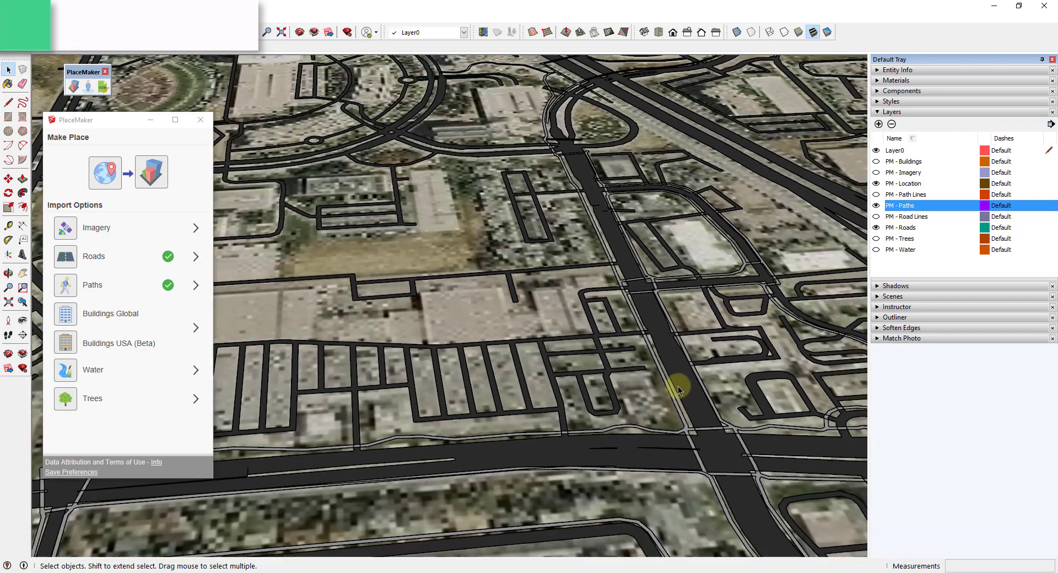
pyautogui.scroll(6, 702, 413)
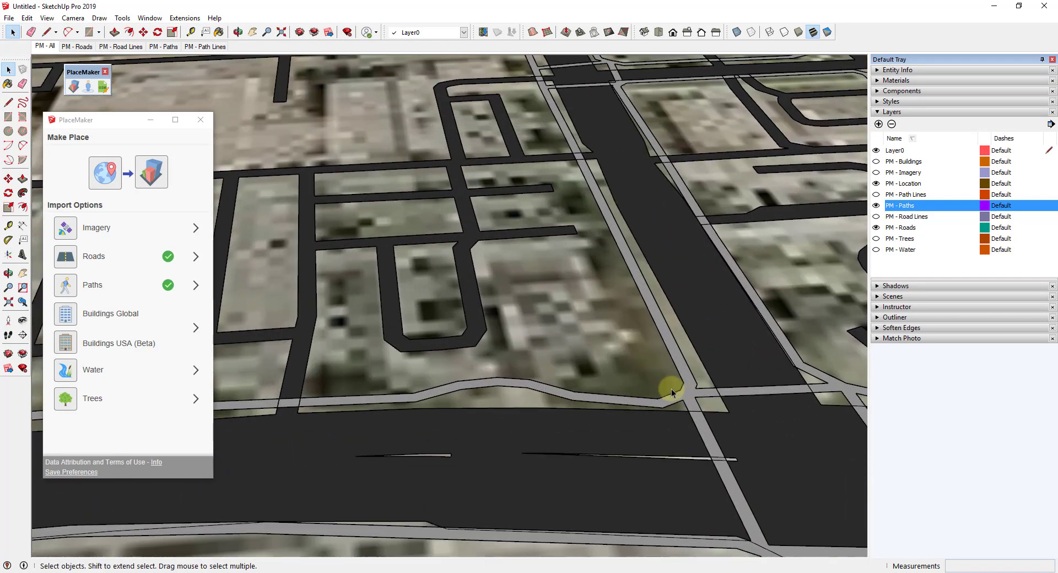
pyautogui.scroll(-6, 723, 468)
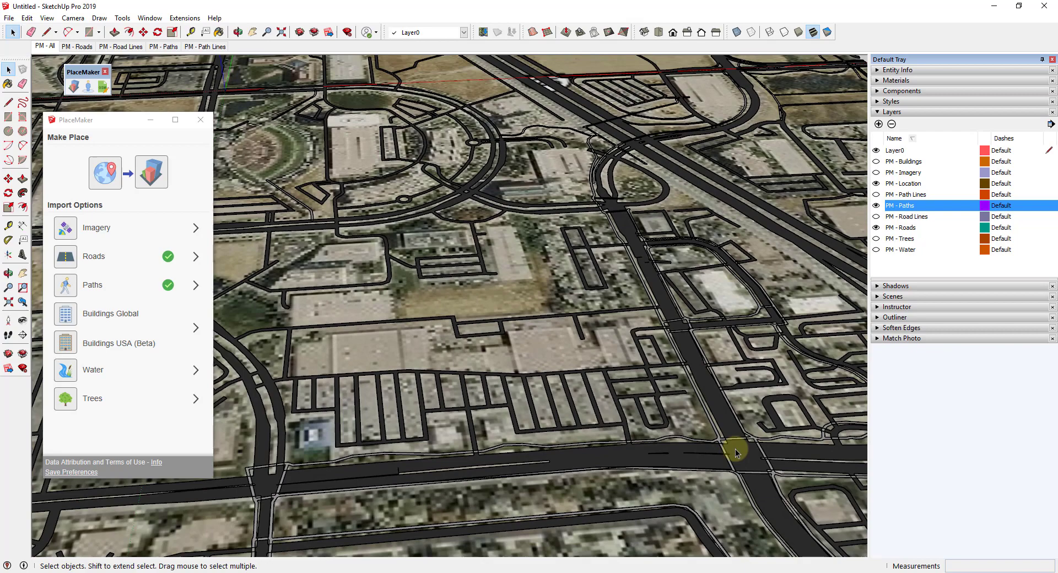
pyautogui.scroll(-8, 729, 329)
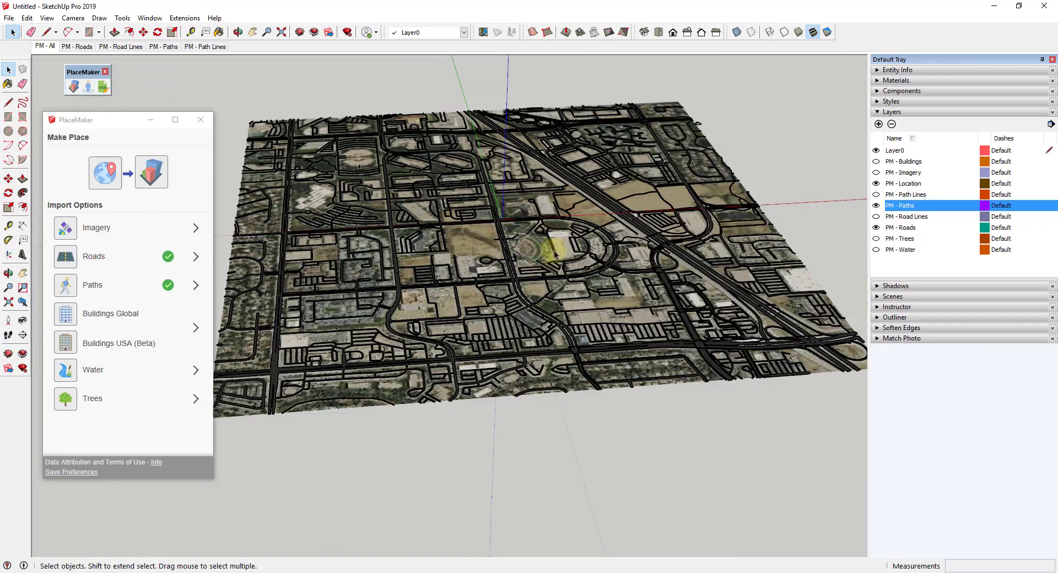
pyautogui.scroll(2, 461, 230)
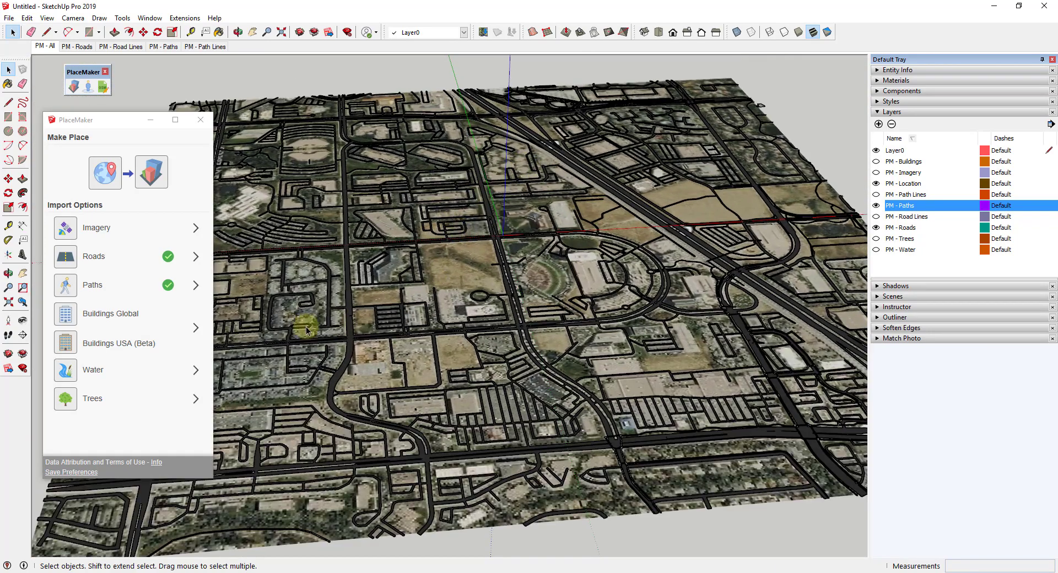
pyautogui.scroll(-2, 545, 292)
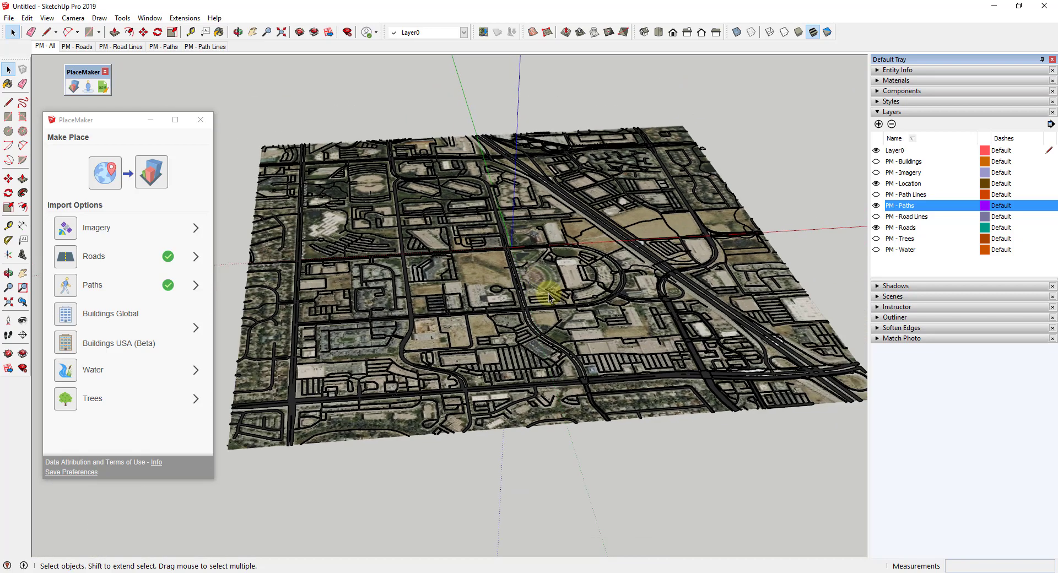
# Step: Import water bodies onto the selected map surface after dismissing the select-a-surface warning
pyautogui.click(65, 371)
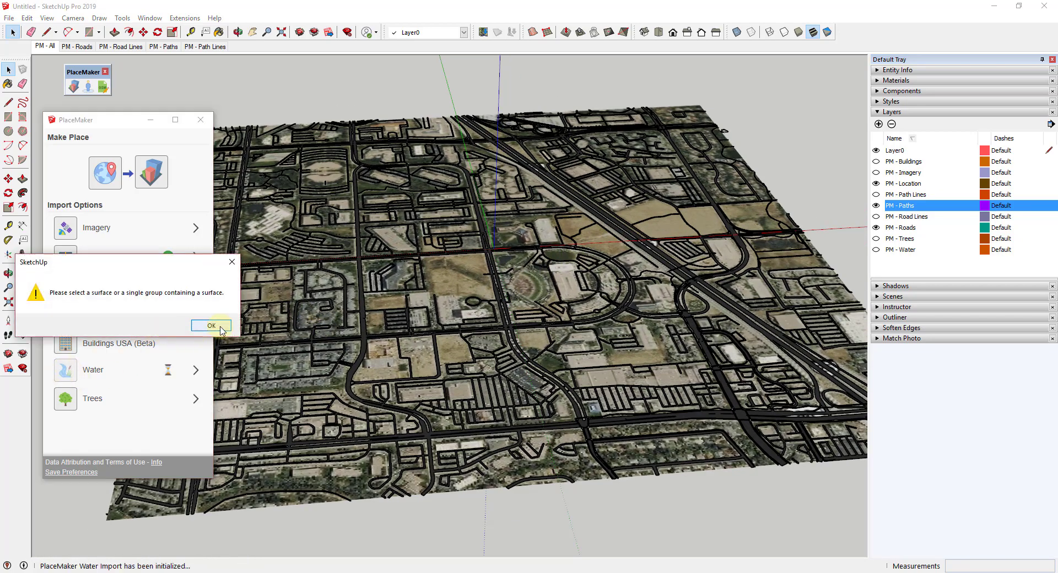
pyautogui.click(220, 327)
pyautogui.click(454, 284)
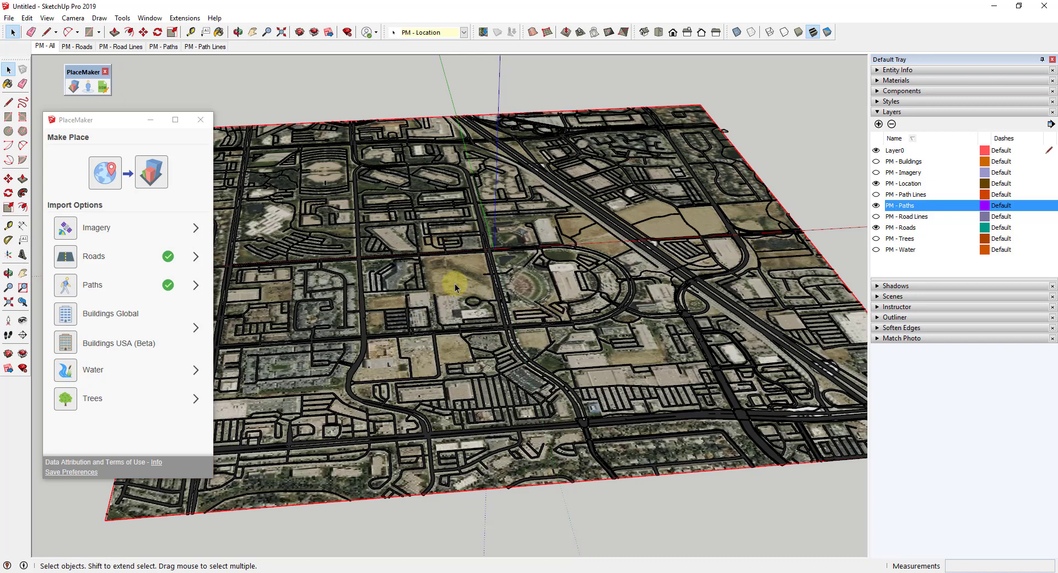
pyautogui.click(65, 374)
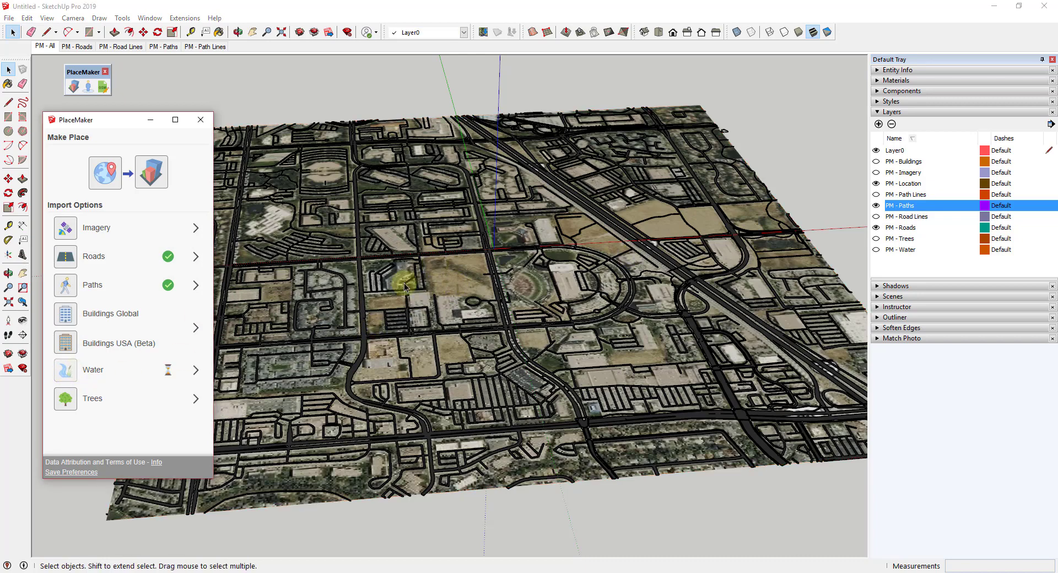
pyautogui.moveTo(480, 273); pyautogui.dragTo(479, 275, button='middle')
pyautogui.scroll(6, 477, 255)
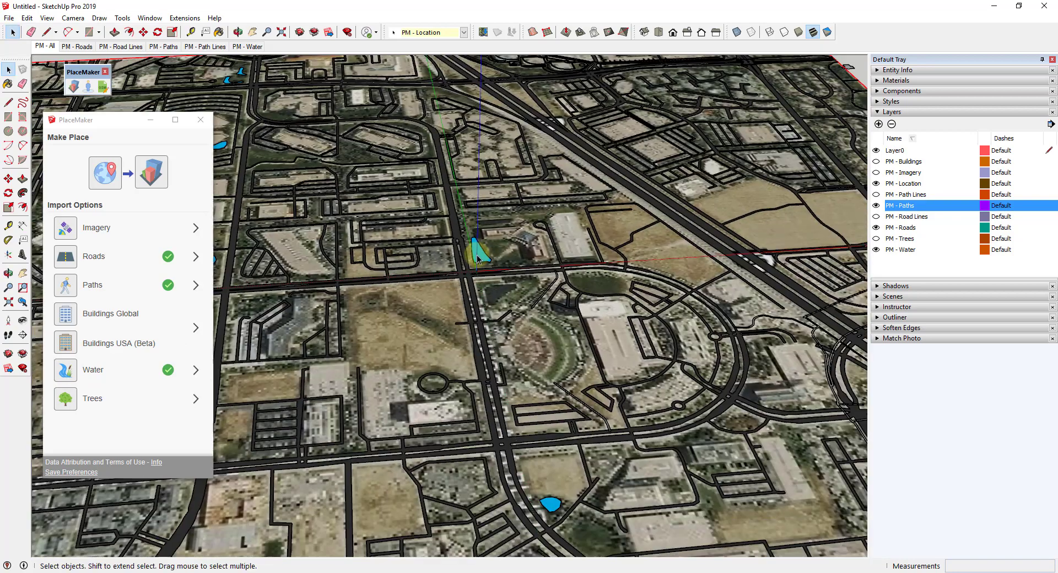
pyautogui.scroll(-5, 477, 254)
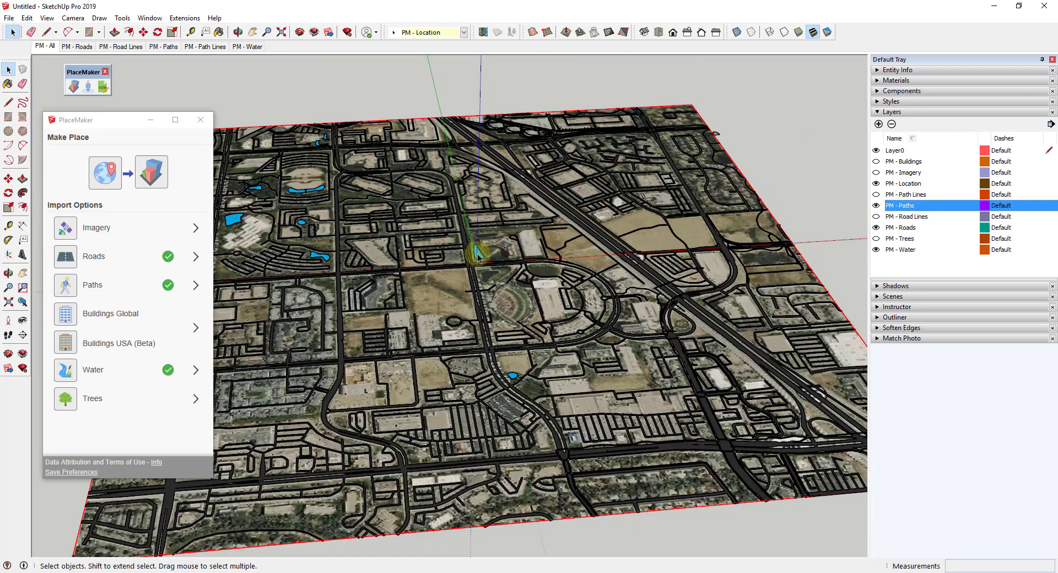
# Step: Import trees onto the city map and orbit to a flatter view
pyautogui.click(66, 400)
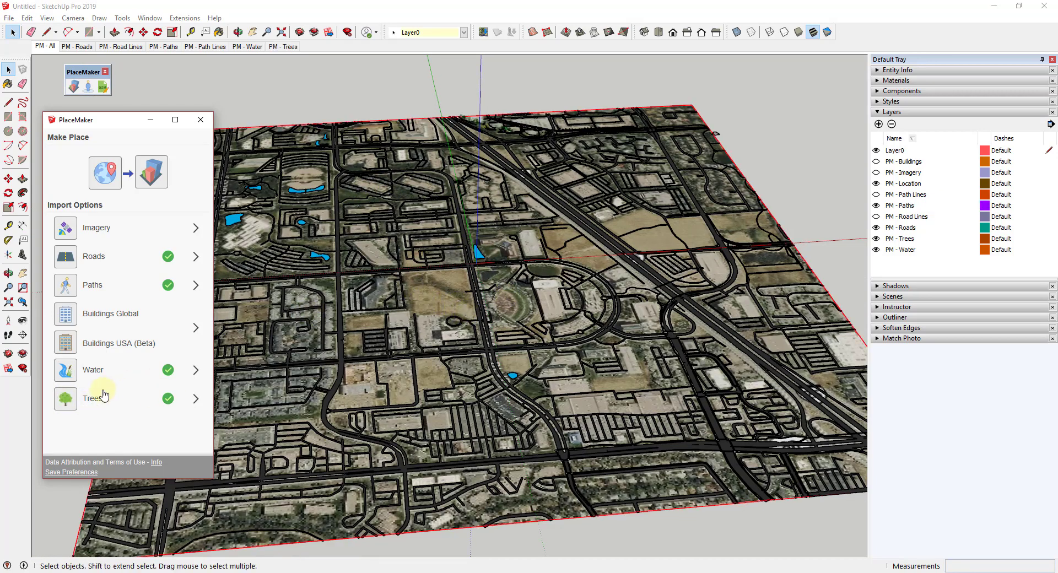
pyautogui.moveTo(438, 407); pyautogui.dragTo(549, 327, button='middle')
pyautogui.scroll(5, 560, 309)
pyautogui.moveTo(580, 366); pyautogui.dragTo(529, 328, button='middle')
pyautogui.scroll(-10, 496, 349)
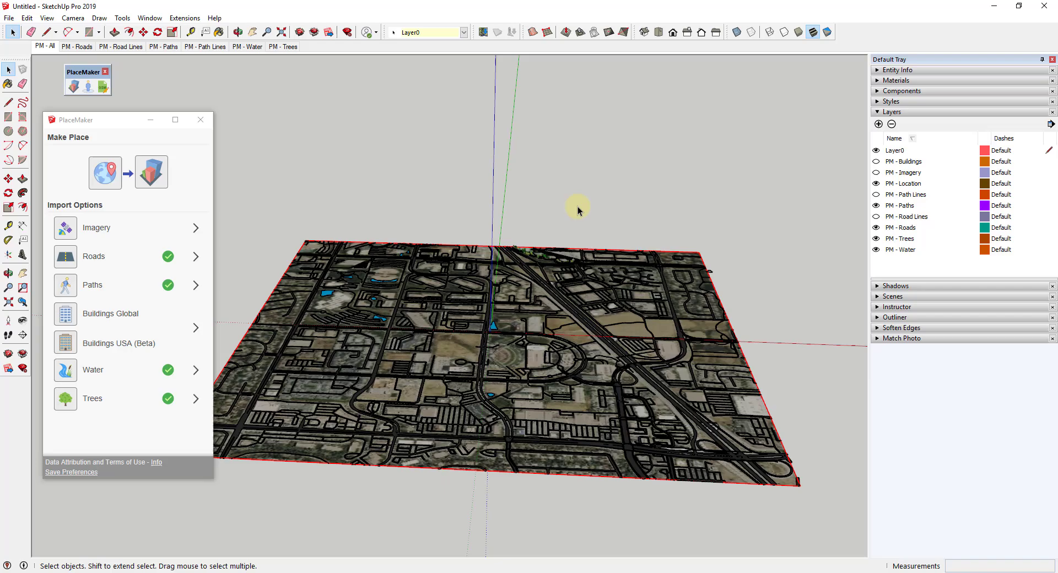
pyautogui.scroll(10, 508, 268)
pyautogui.scroll(5, 508, 268)
# Step: Orbit and zoom around the park to inspect the imported trees
pyautogui.moveTo(507, 281)
pyautogui.mouseDown(button='middle')
pyautogui.moveTo(503, 362)
pyautogui.moveTo(508, 301)
pyautogui.mouseUp(button='middle')
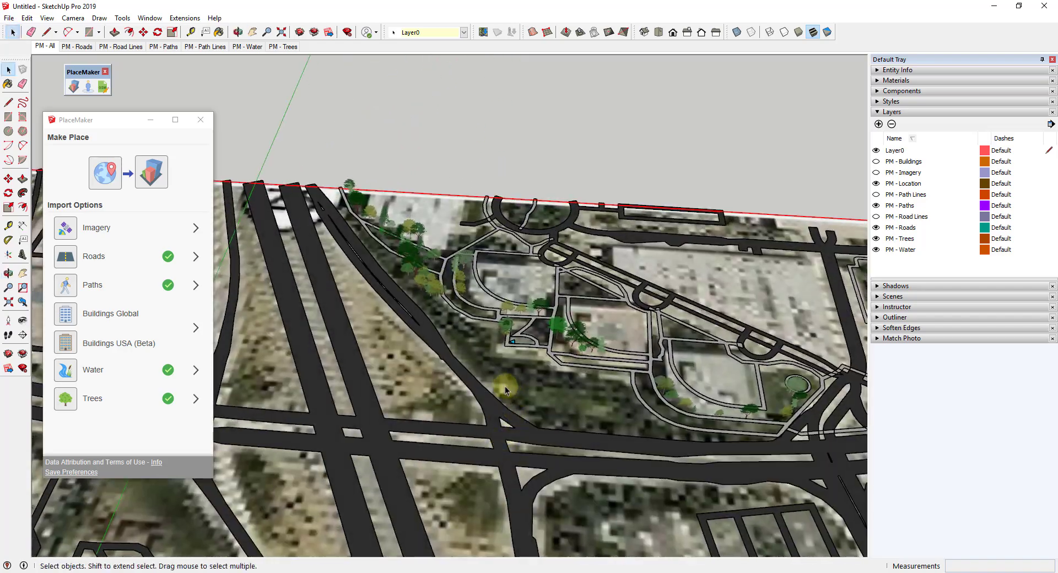
pyautogui.scroll(5, 508, 302)
pyautogui.moveTo(578, 421); pyautogui.dragTo(434, 289, button='middle')
pyautogui.scroll(-3, 435, 289)
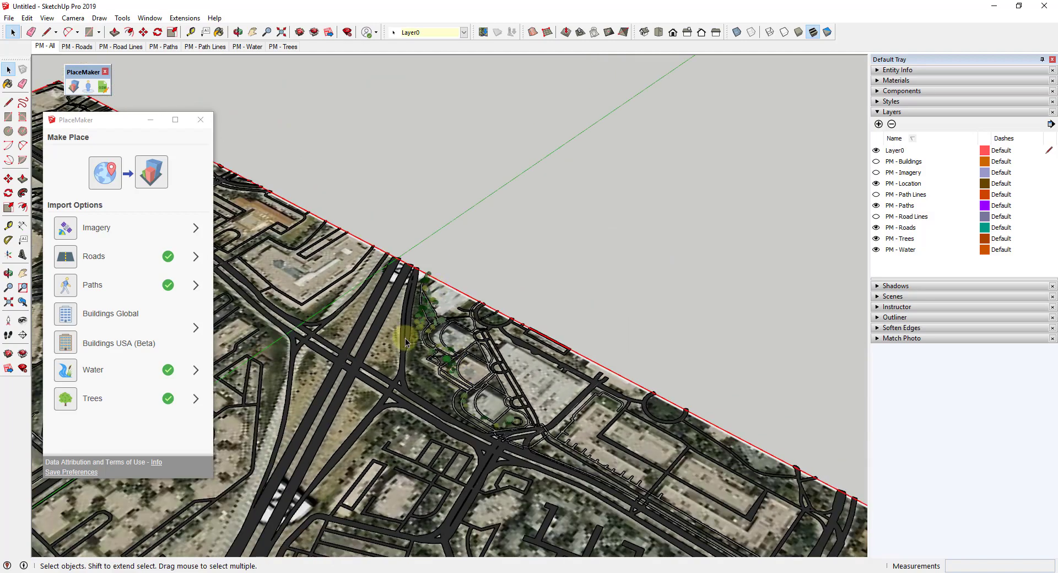
pyautogui.scroll(-8, 512, 361)
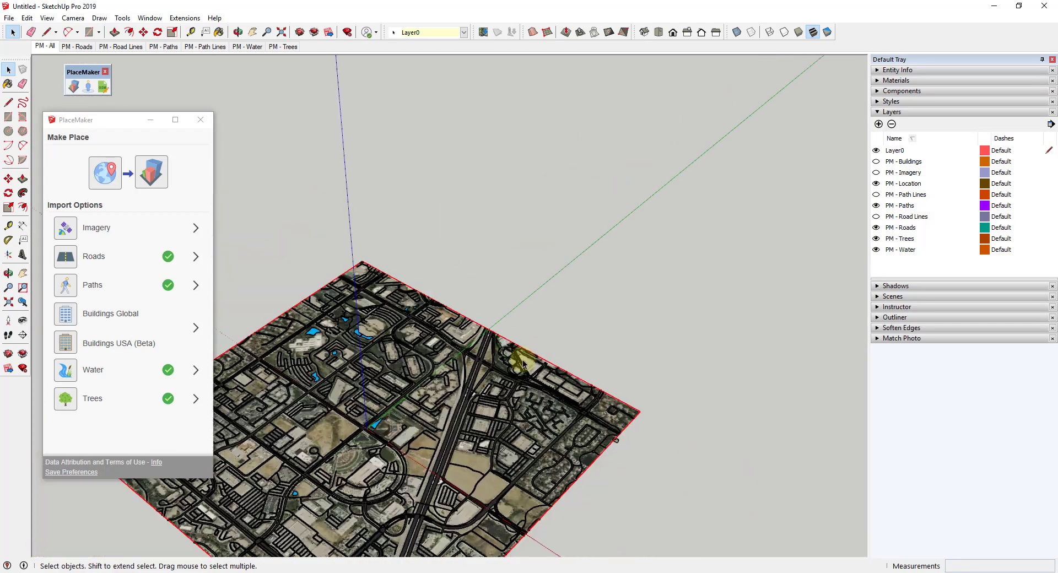
pyautogui.moveTo(418, 480); pyautogui.dragTo(503, 402, button='middle')
pyautogui.scroll(5, 385, 460)
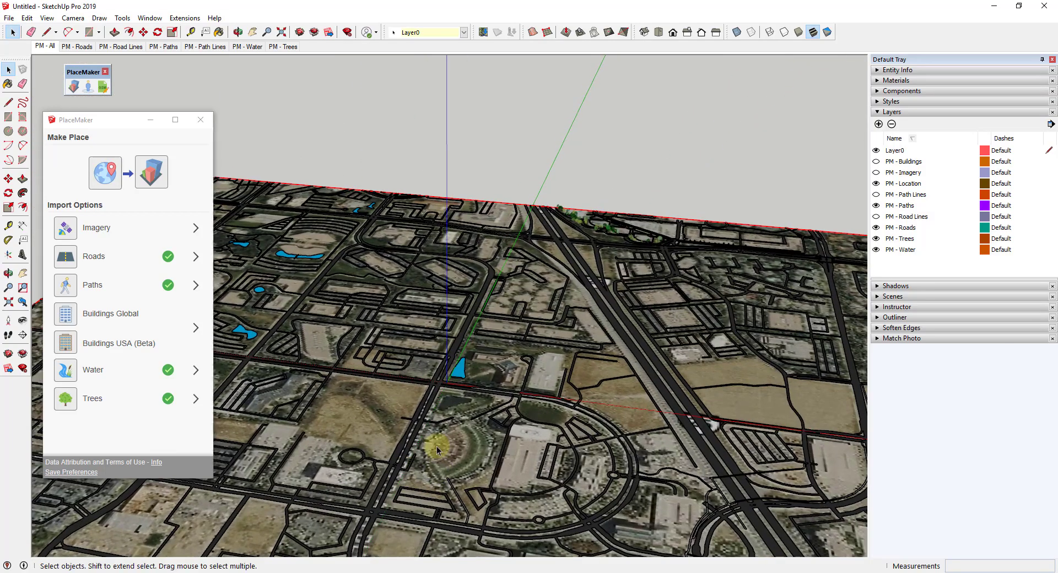
pyautogui.moveTo(437, 444); pyautogui.dragTo(577, 417, button='middle')
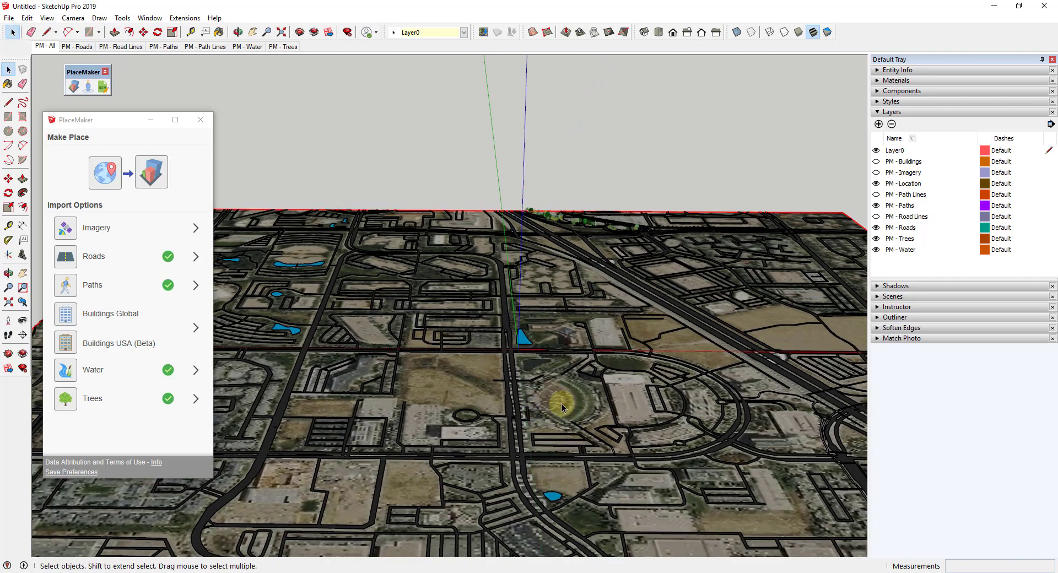
pyautogui.scroll(-5, 510, 351)
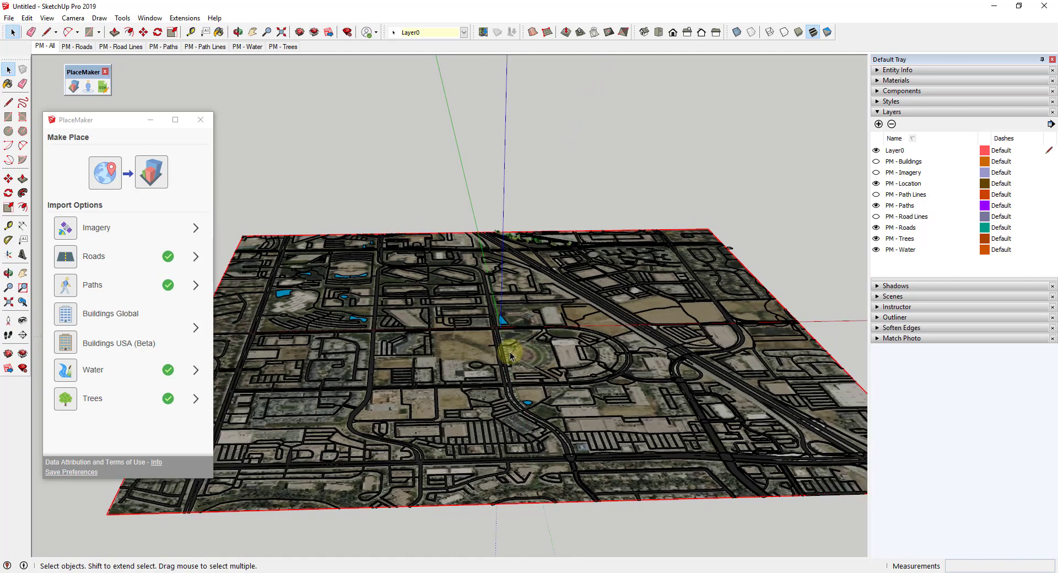
pyautogui.scroll(3, 630, 397)
pyautogui.moveTo(493, 362); pyautogui.dragTo(484, 386, button='middle')
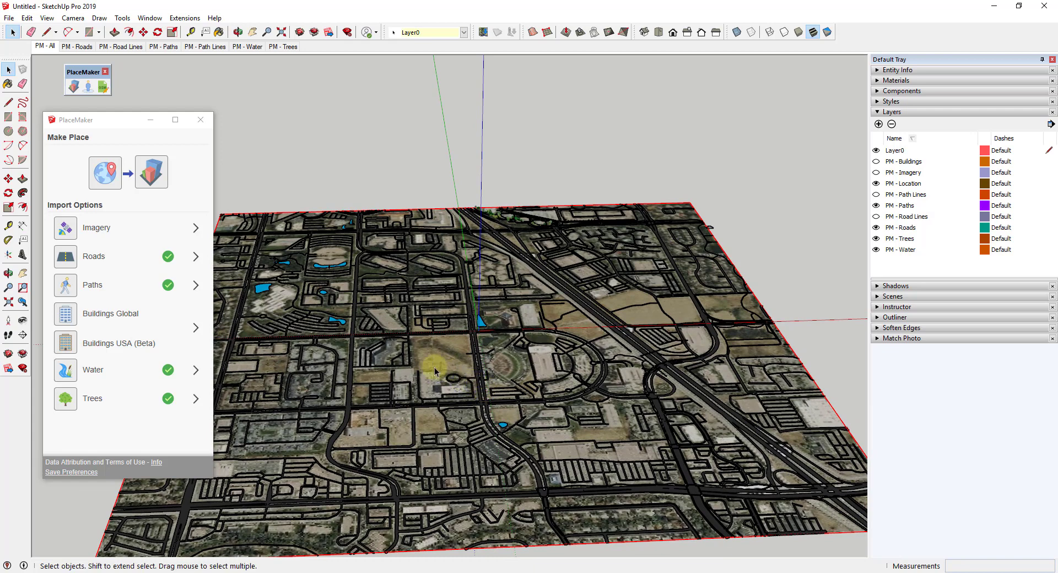
# Step: Import 3D buildings at the default ~39 ft height from Buildings Global, then inspect the city
pyautogui.click(195, 329)
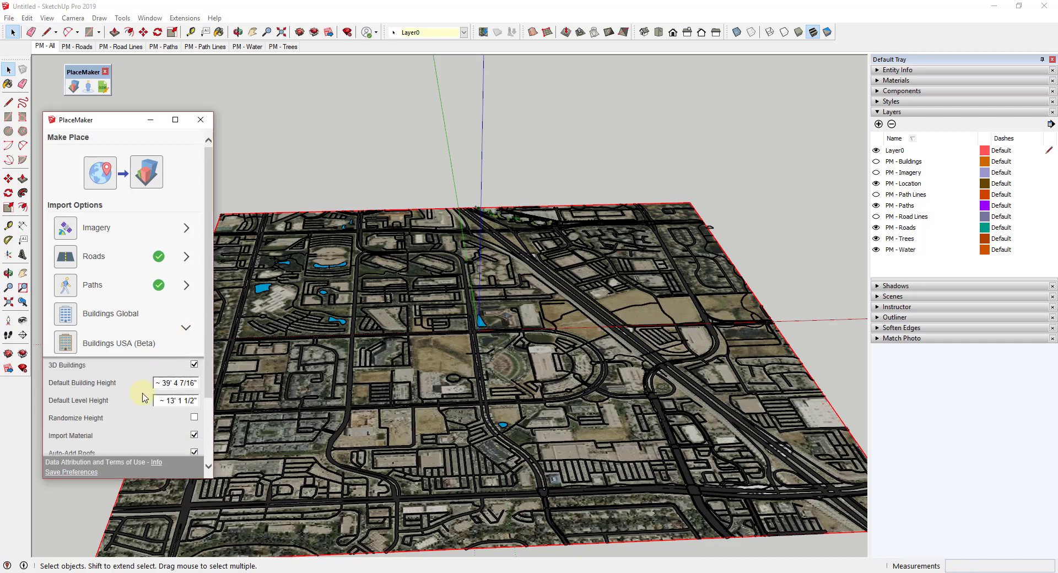
pyautogui.scroll(-1, 144, 396)
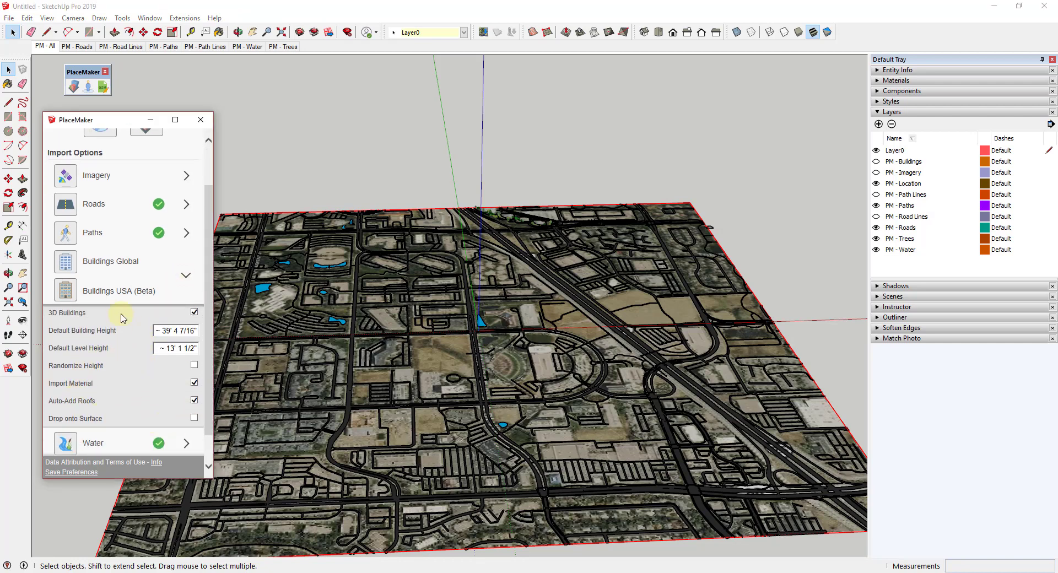
pyautogui.click(66, 290)
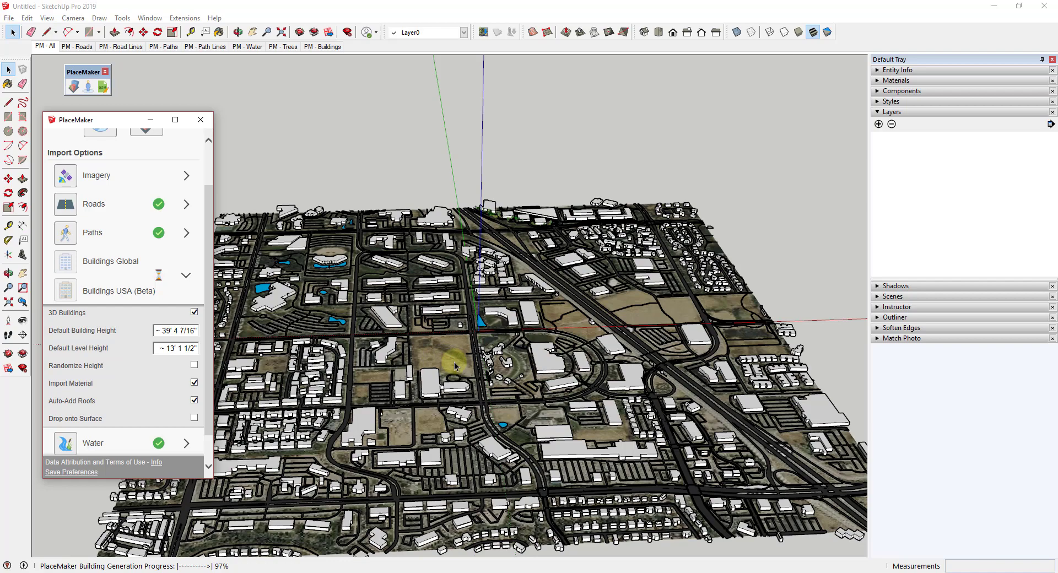
pyautogui.scroll(-3, 470, 334)
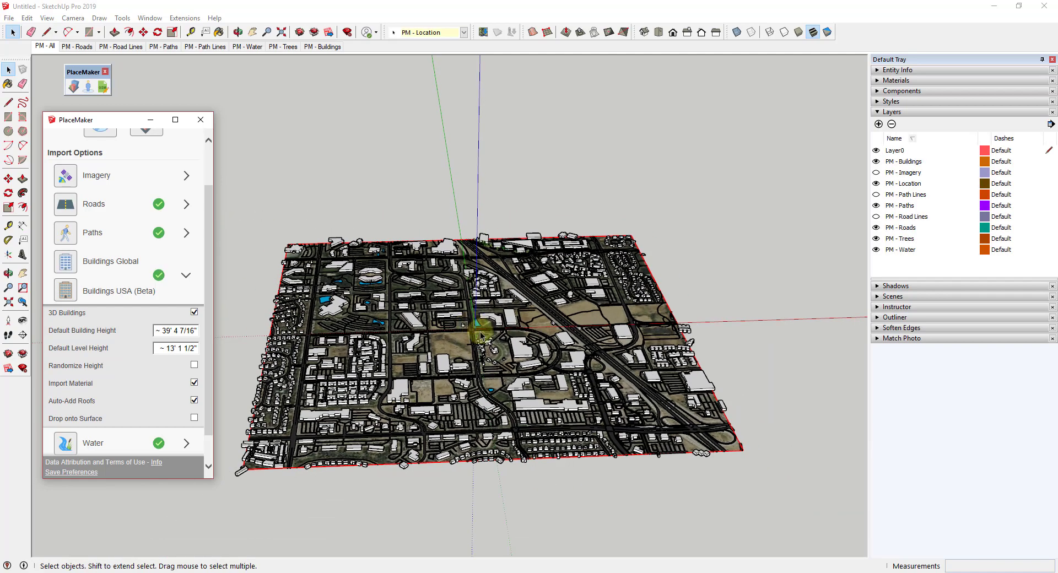
pyautogui.scroll(3, 487, 343)
pyautogui.scroll(4, 618, 448)
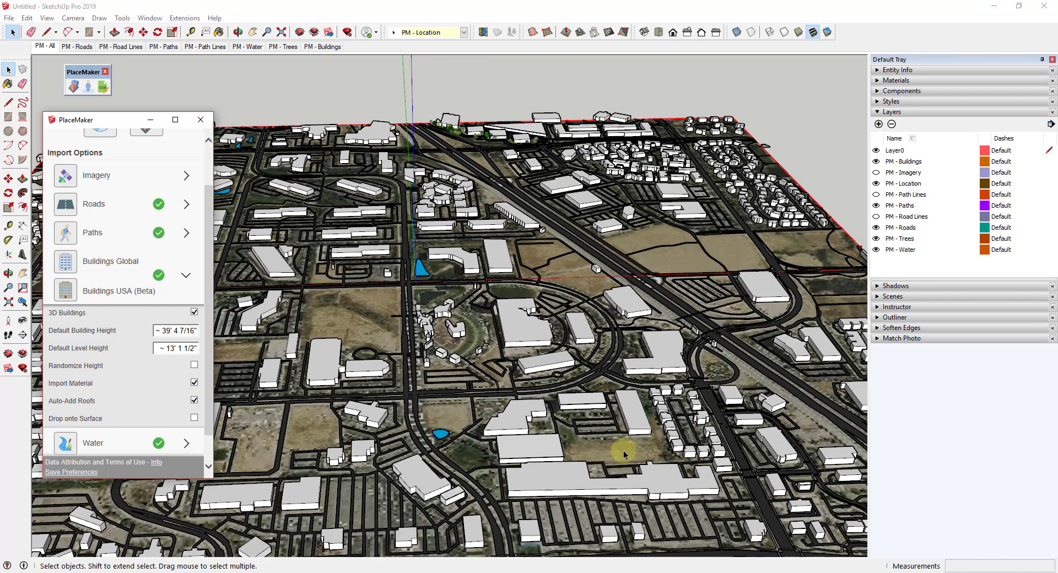
pyautogui.scroll(-2, 637, 433)
pyautogui.moveTo(638, 430)
pyautogui.mouseDown(button='middle')
pyautogui.moveTo(652, 434)
pyautogui.moveTo(584, 435)
pyautogui.moveTo(650, 441)
pyautogui.mouseUp(button='middle')
pyautogui.scroll(-4, 661, 449)
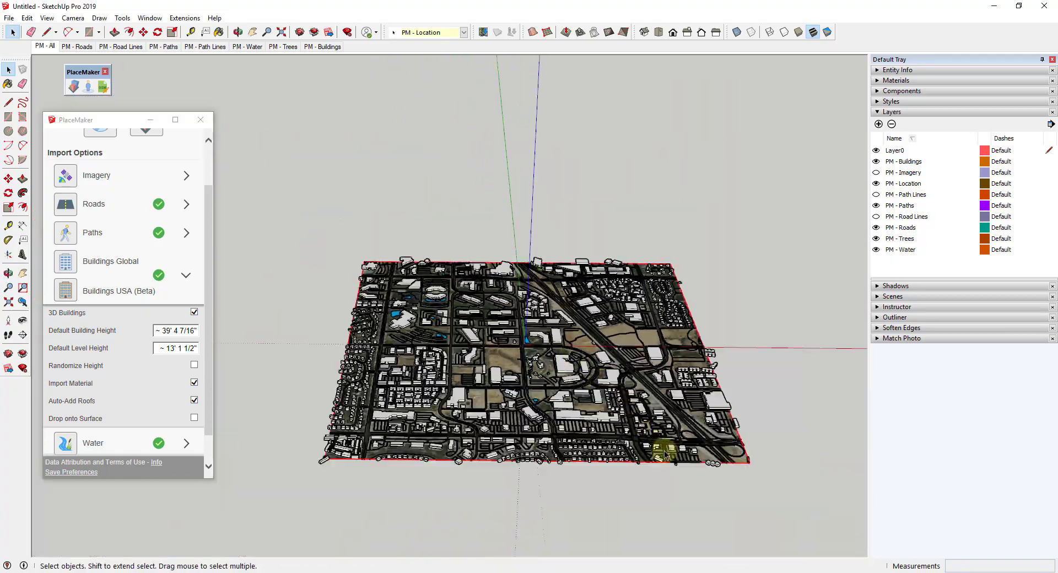
pyautogui.scroll(1, 642, 440)
pyautogui.scroll(4, 530, 408)
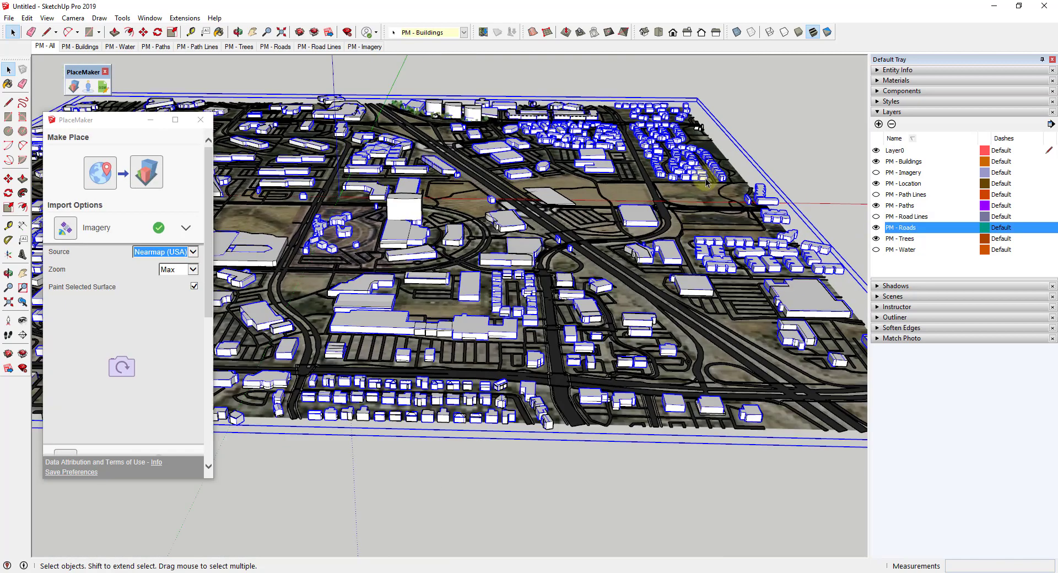
pyautogui.scroll(3, 515, 303)
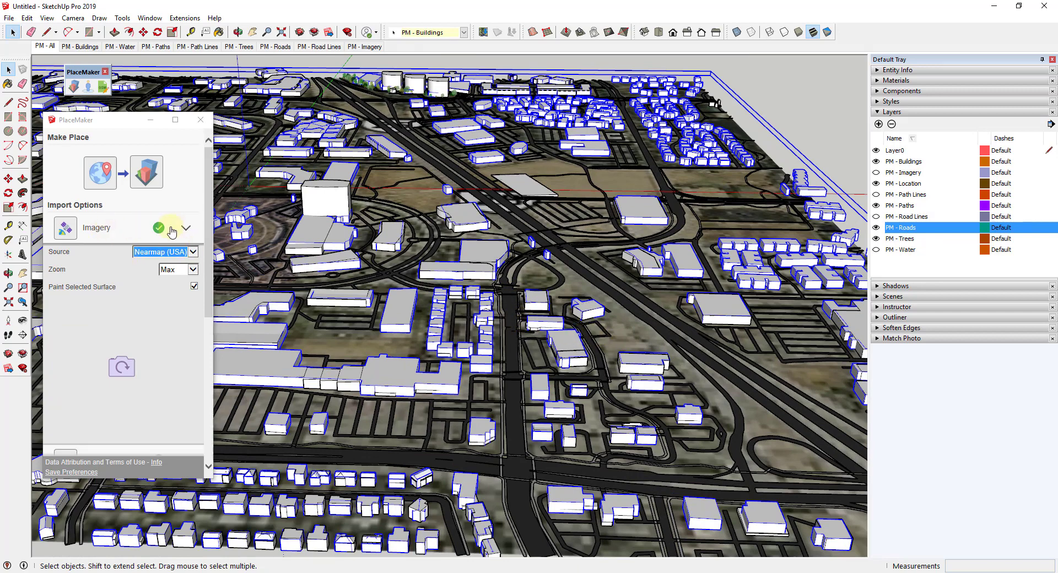
# Step: Collapse the Imagery and Buildings Global option sections, then zoom out and orbit over the whole model
pyautogui.click(182, 226)
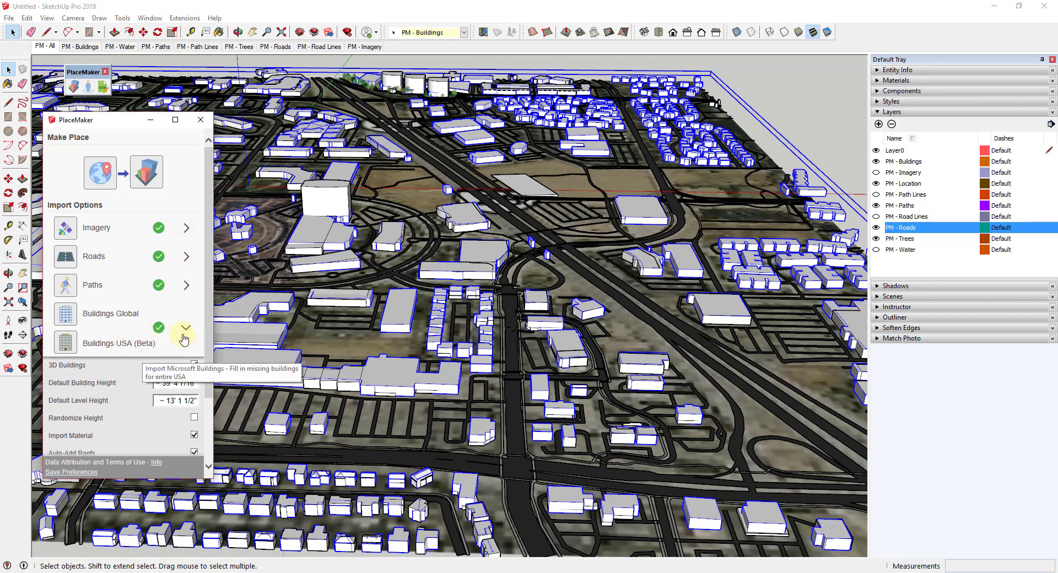
pyautogui.click(186, 328)
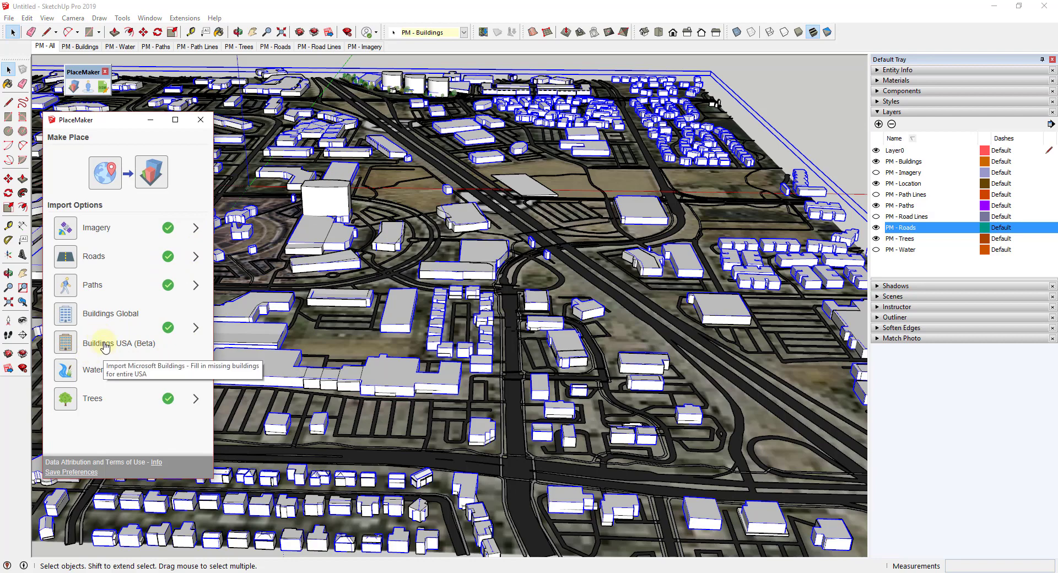
pyautogui.scroll(-3, 553, 132)
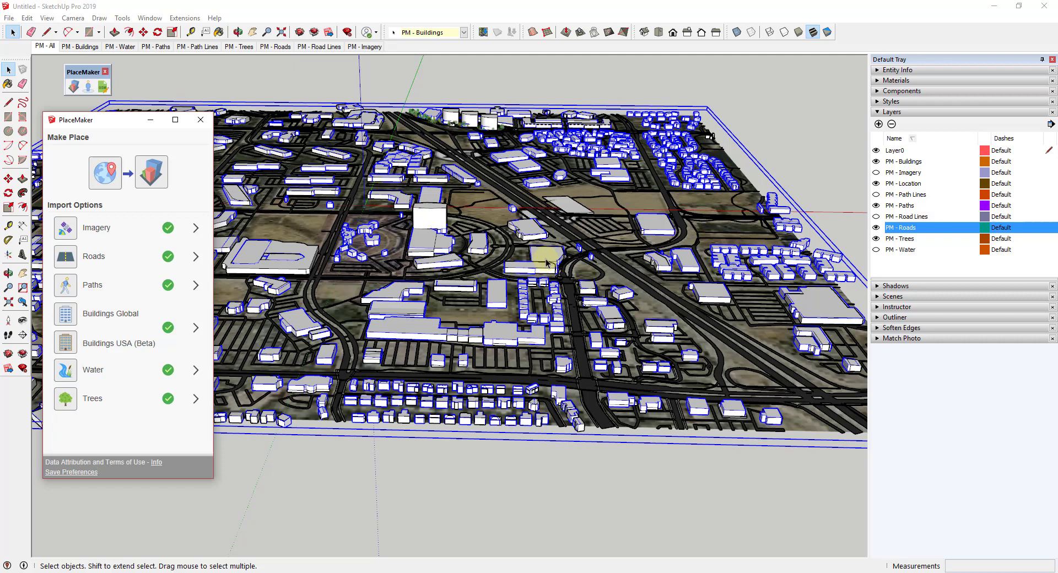
pyautogui.scroll(-2, 547, 264)
pyautogui.moveTo(592, 243); pyautogui.dragTo(597, 250, button='middle')
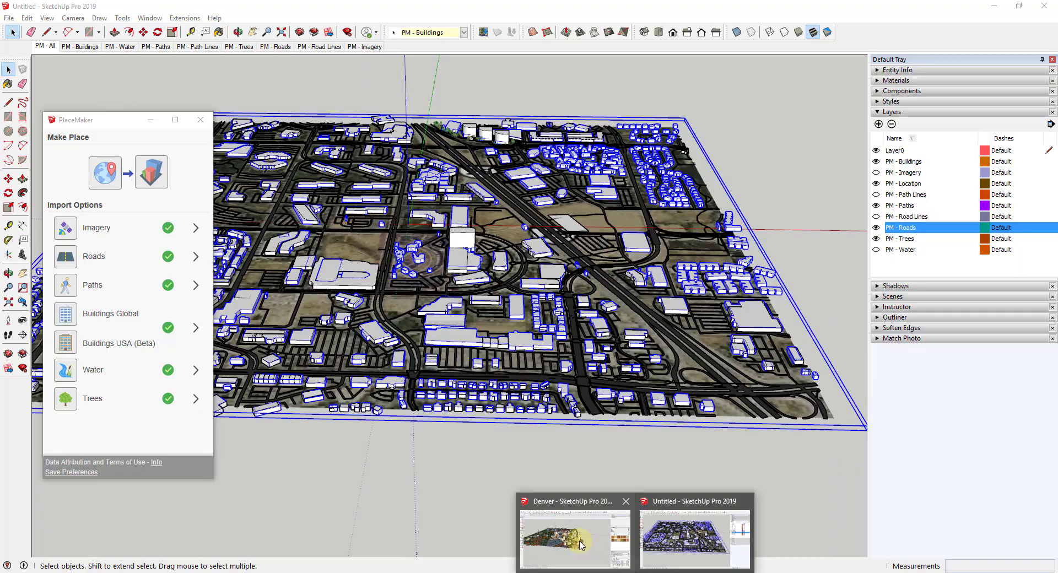
# Step: Switch to the Denver model window and orbit to a lower, oblique view of downtown
pyautogui.click(576, 537)
pyautogui.scroll(10, 480, 247)
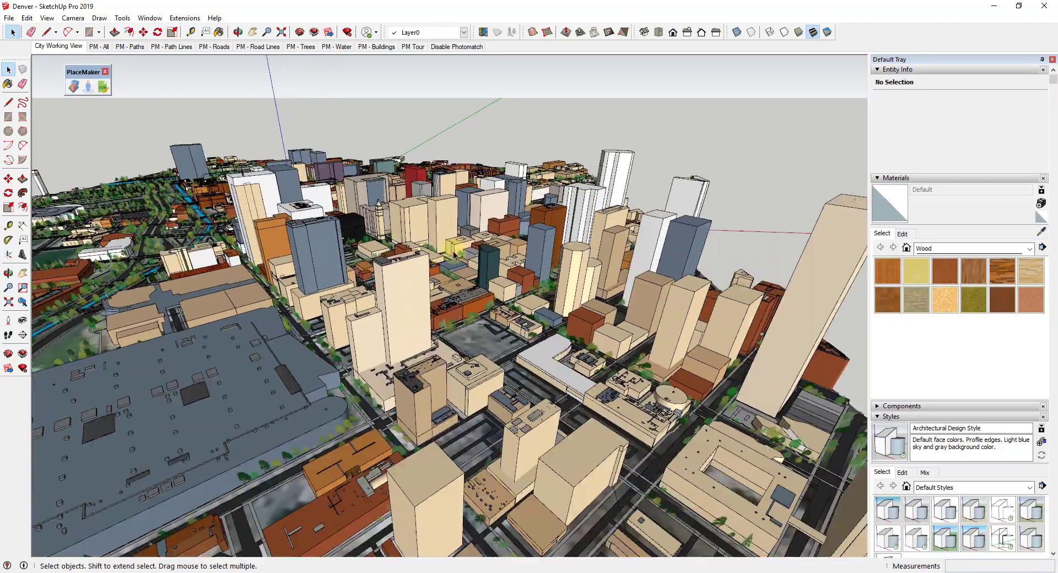
pyautogui.scroll(-5, 460, 332)
pyautogui.scroll(5, 446, 318)
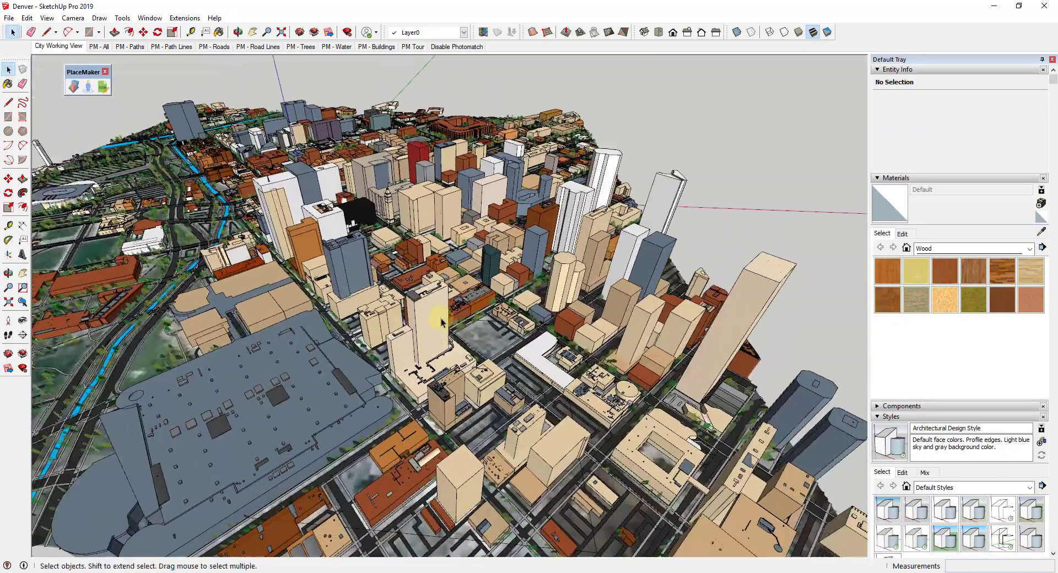
pyautogui.scroll(-2, 446, 318)
pyautogui.moveTo(491, 292); pyautogui.dragTo(481, 277, button='middle')
pyautogui.scroll(-3, 481, 276)
pyautogui.scroll(5, 442, 257)
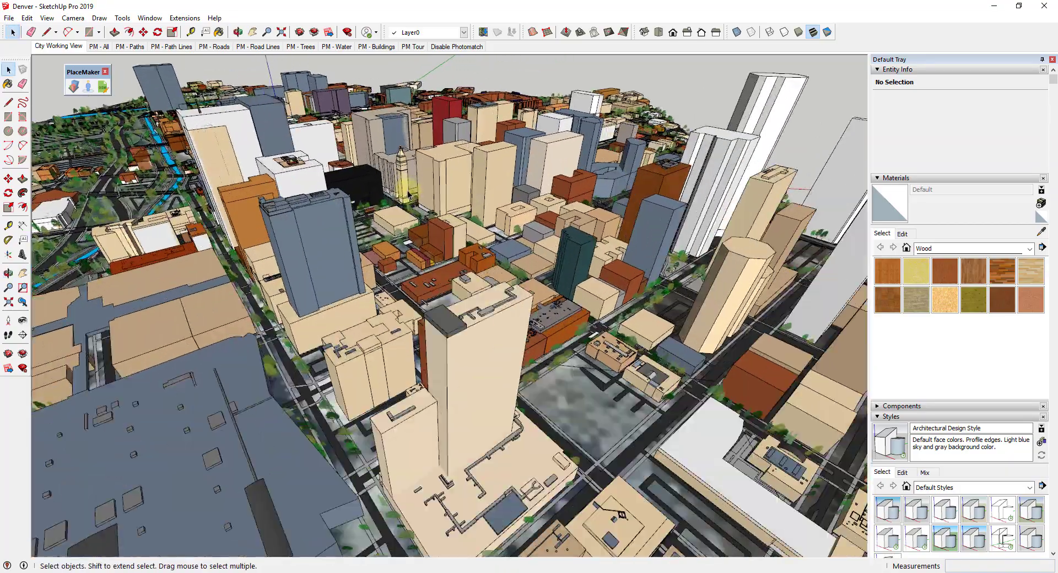
pyautogui.scroll(-3, 442, 257)
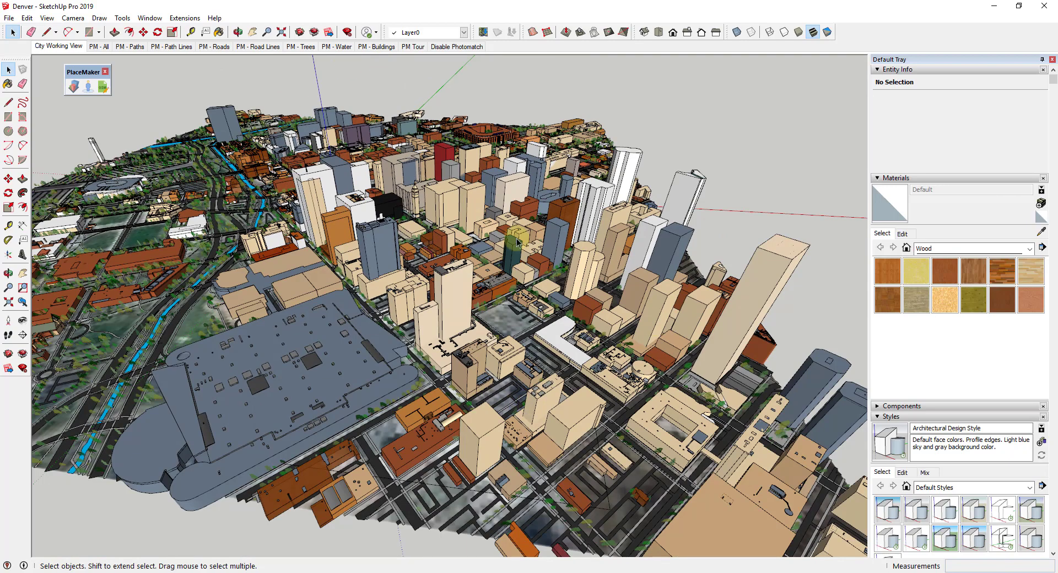
pyautogui.scroll(1, 610, 364)
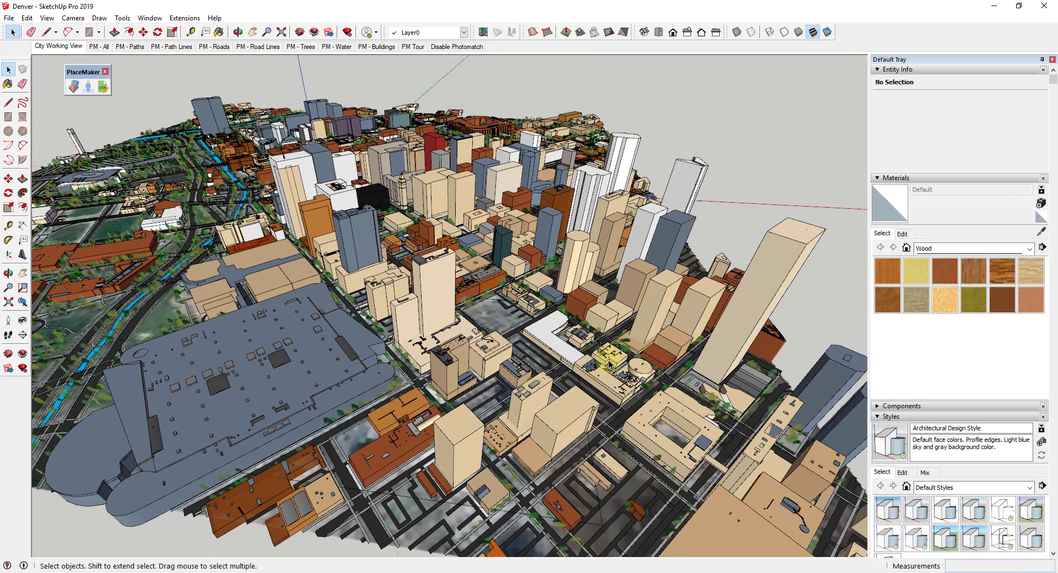
pyautogui.scroll(2, 534, 330)
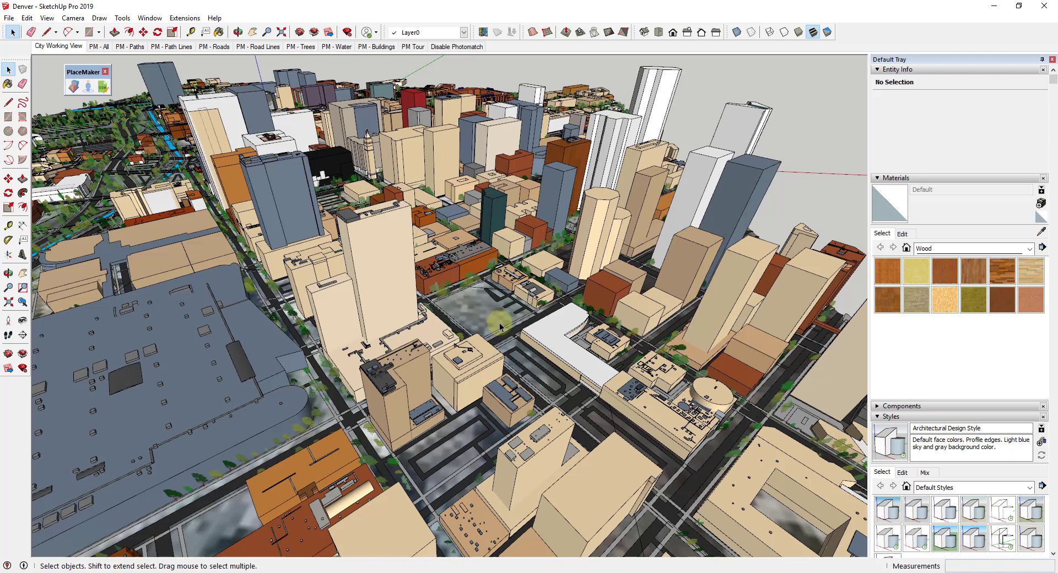
# Step: Bring up the PlaceMaker import dialog and orbit closer around the Denver buildings
pyautogui.click(73, 86)
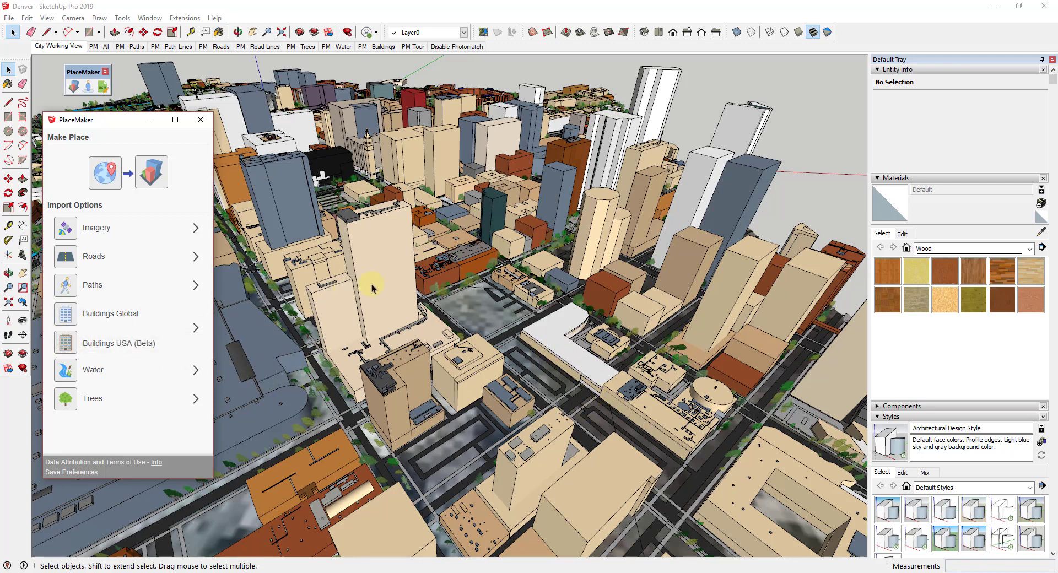
pyautogui.scroll(-6, 422, 261)
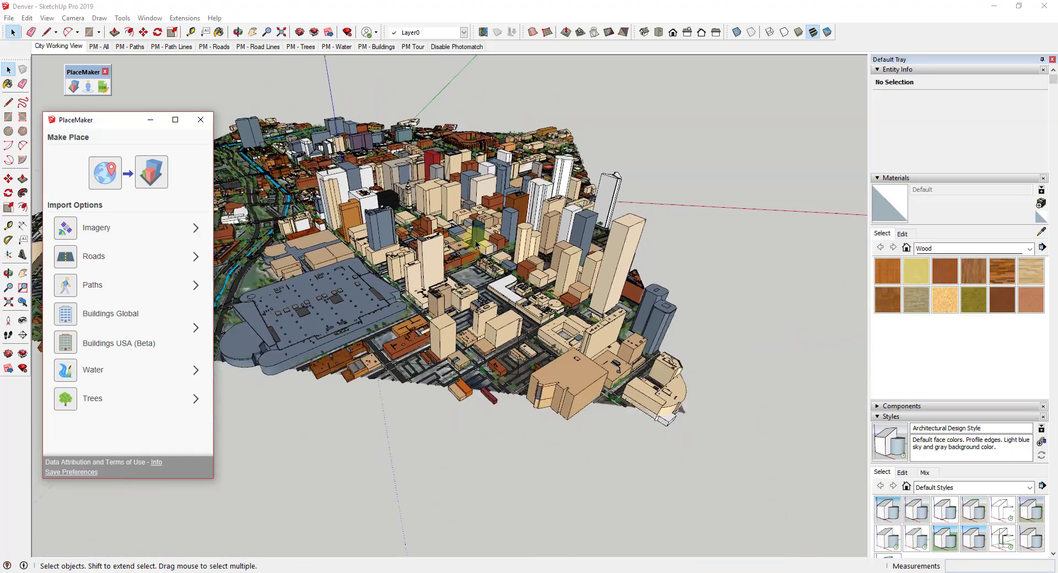
pyautogui.moveTo(480, 231); pyautogui.dragTo(698, 364, button='middle')
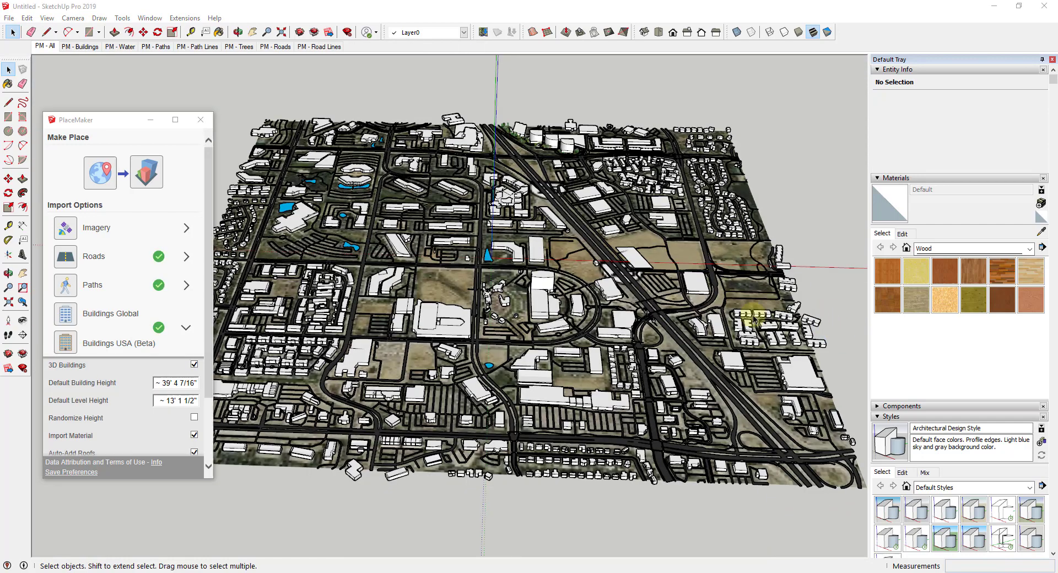
# Step: Collapse the Materials, Styles and Entity Info panels to reveal the Layers list
pyautogui.scroll(2, 512, 295)
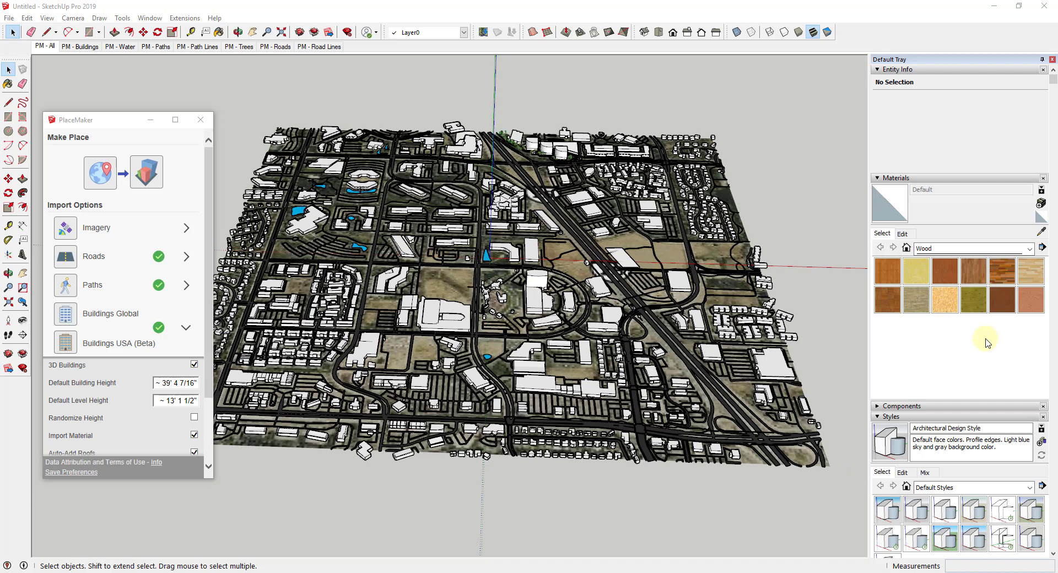
pyautogui.click(882, 178)
pyautogui.click(878, 200)
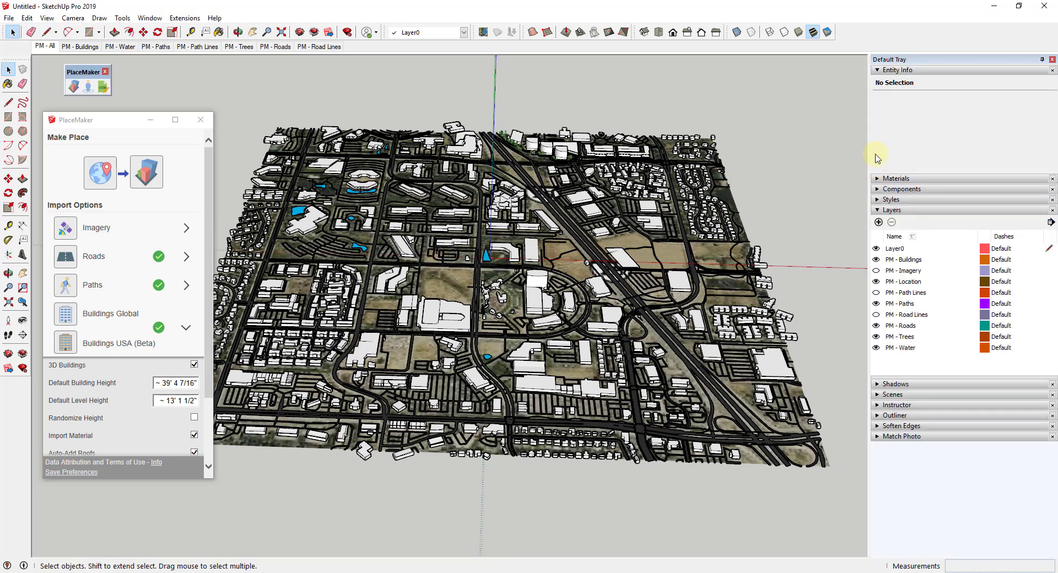
pyautogui.click(881, 70)
# Step: Hide the PM - Buildings, PM - Roads, PM - Paths and PM - Water layers
pyautogui.click(875, 162)
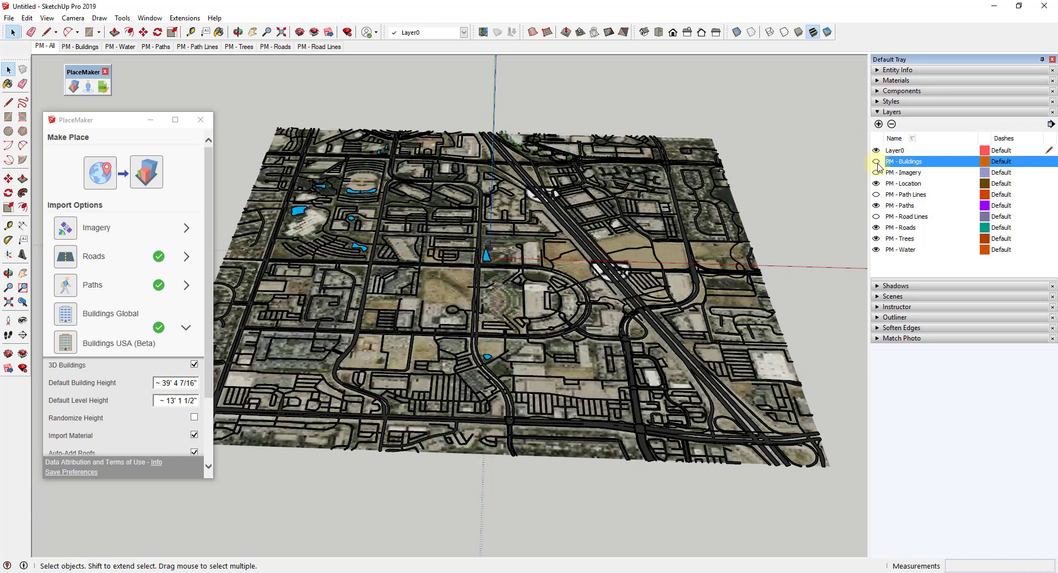
pyautogui.click(876, 228)
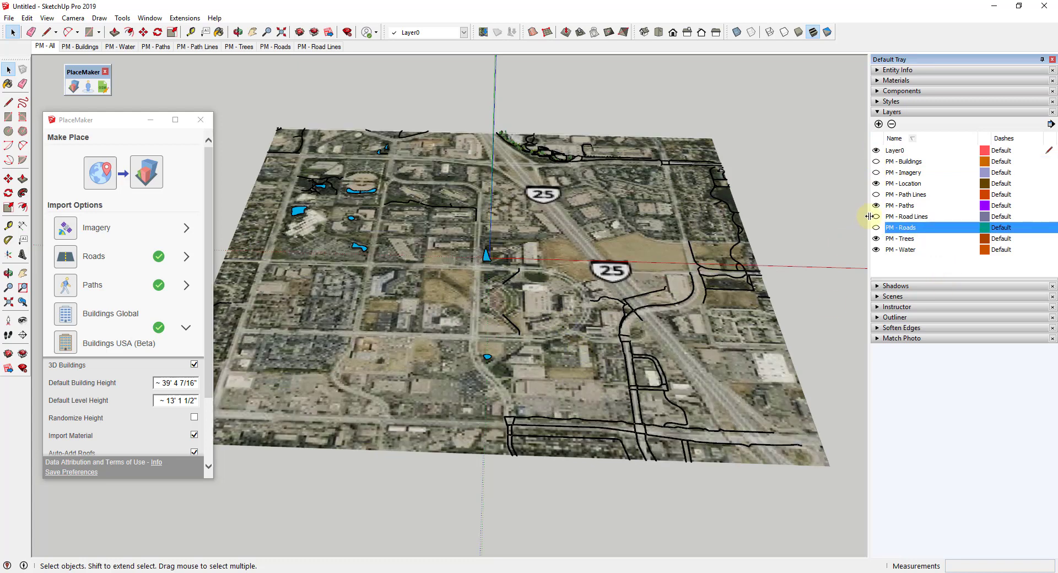
pyautogui.click(875, 205)
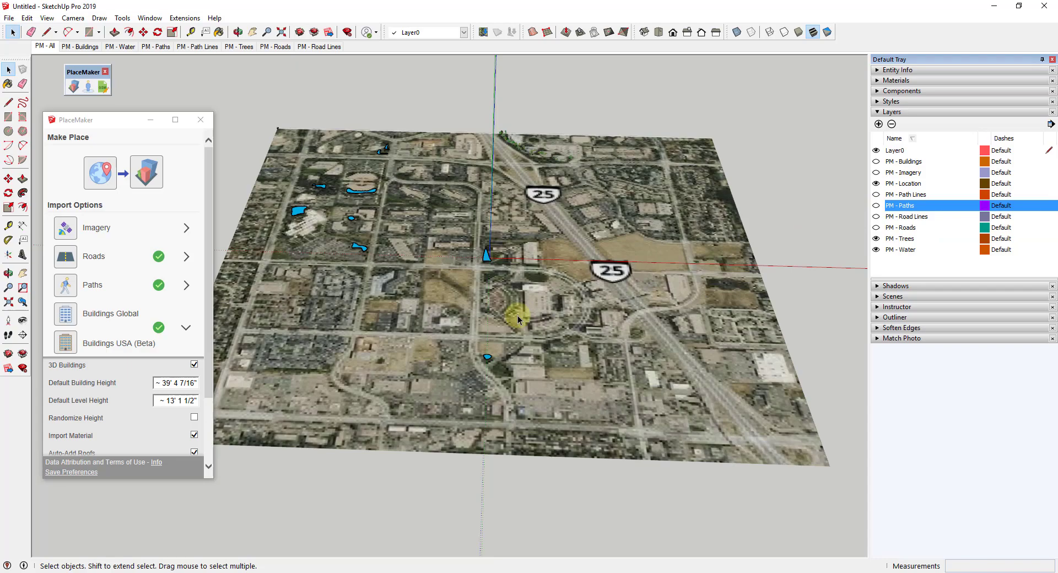
pyautogui.click(876, 249)
pyautogui.scroll(8, 511, 329)
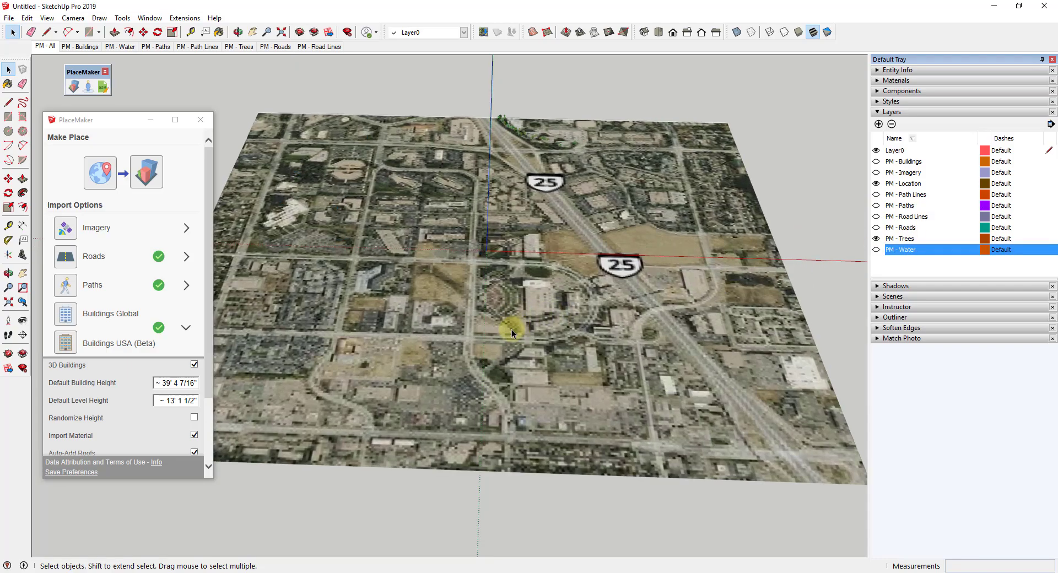
pyautogui.scroll(-10, 554, 321)
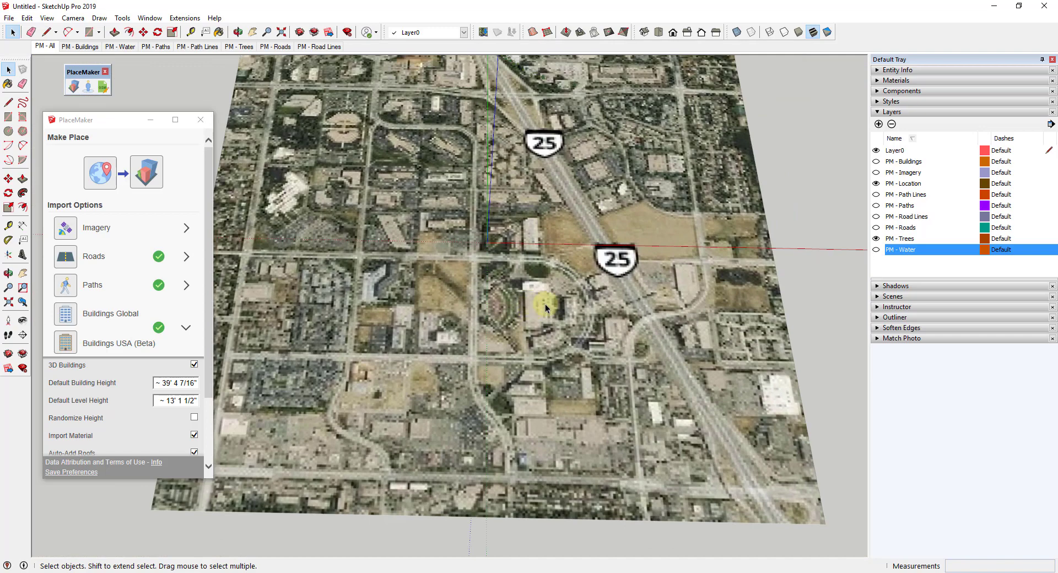
pyautogui.scroll(5, 545, 303)
pyautogui.scroll(-1, 467, 302)
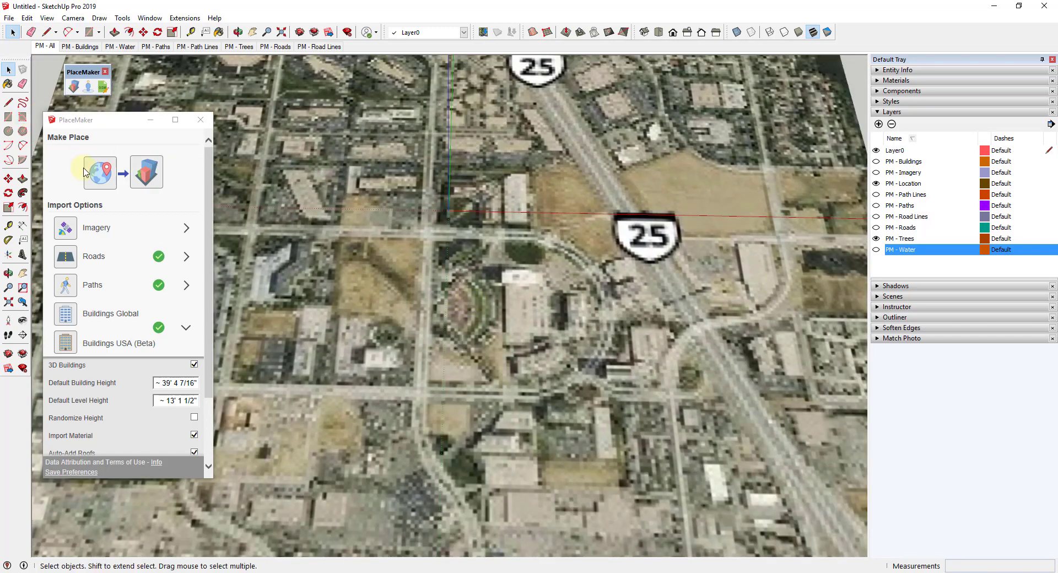
pyautogui.scroll(-2, 509, 327)
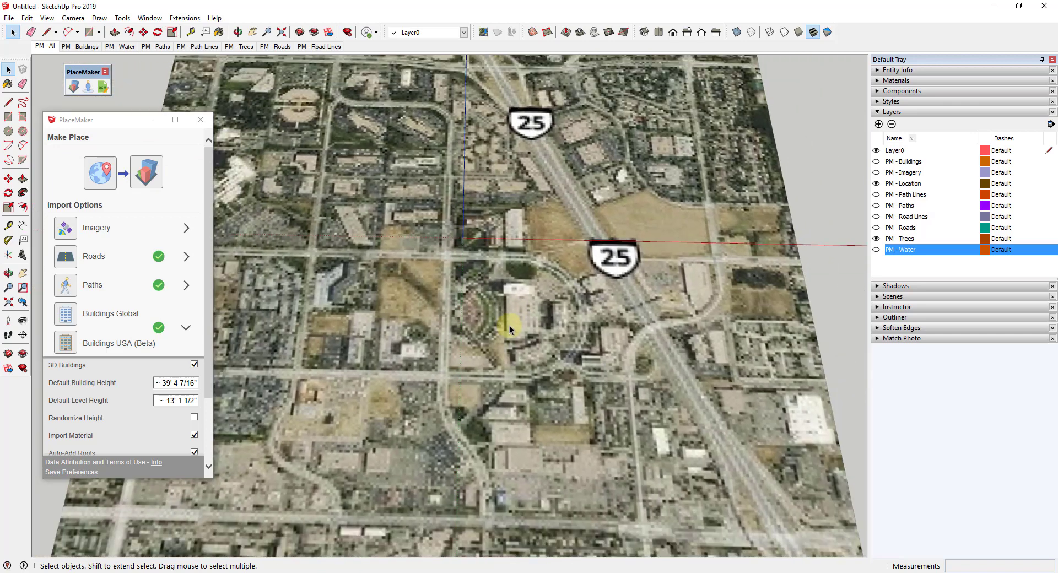
# Step: Select the satellite imagery surface and zoom around the amphitheater area
pyautogui.click(477, 303)
pyautogui.scroll(4, 480, 308)
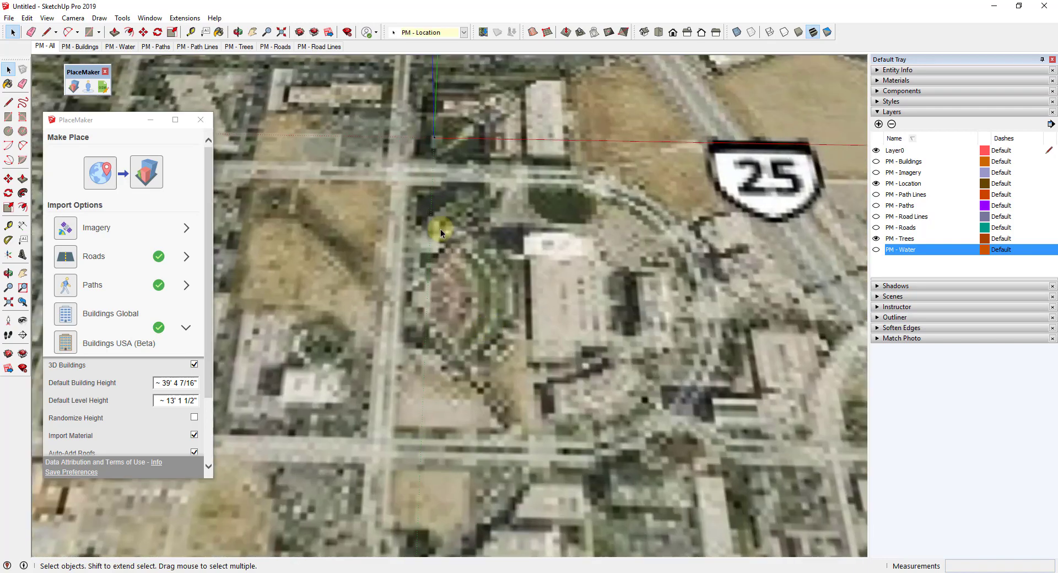
pyautogui.scroll(-4, 405, 347)
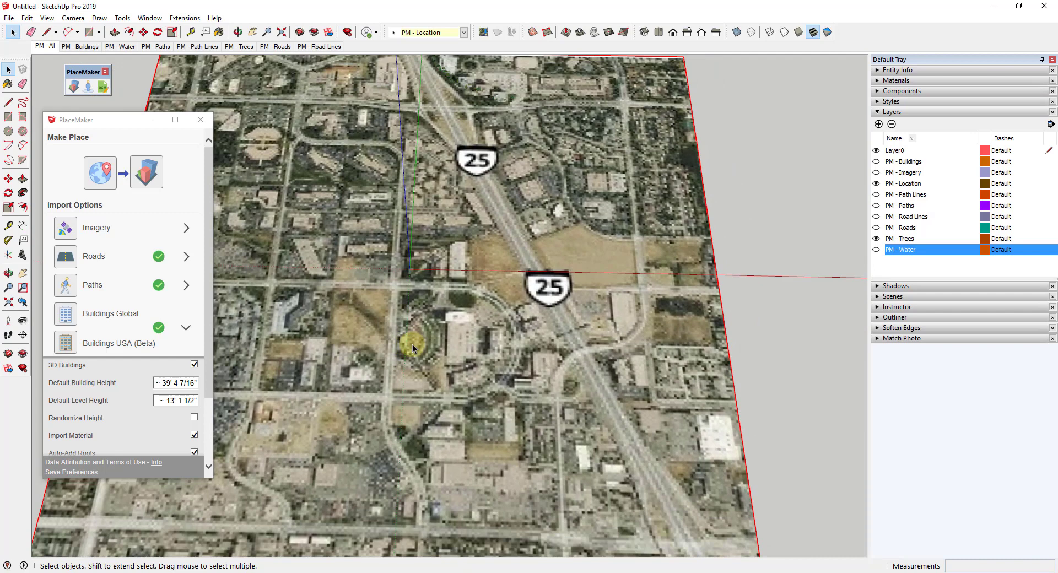
pyautogui.scroll(2, 412, 344)
# Step: Expand PlaceMaker's Imagery settings, keep Mapbox as the source, and zoom out over the whole imagery tile
pyautogui.click(184, 228)
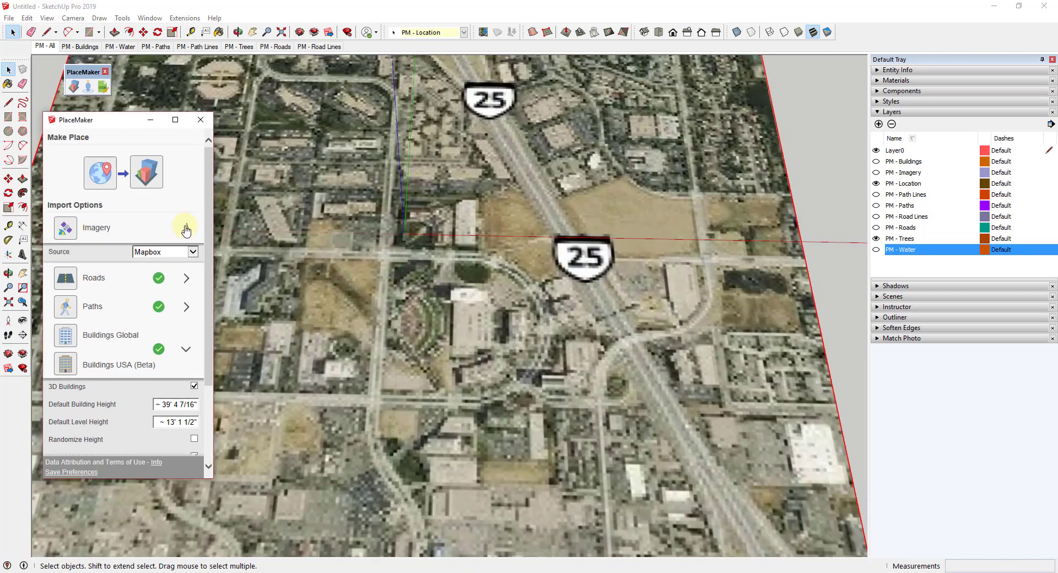
pyautogui.click(193, 252)
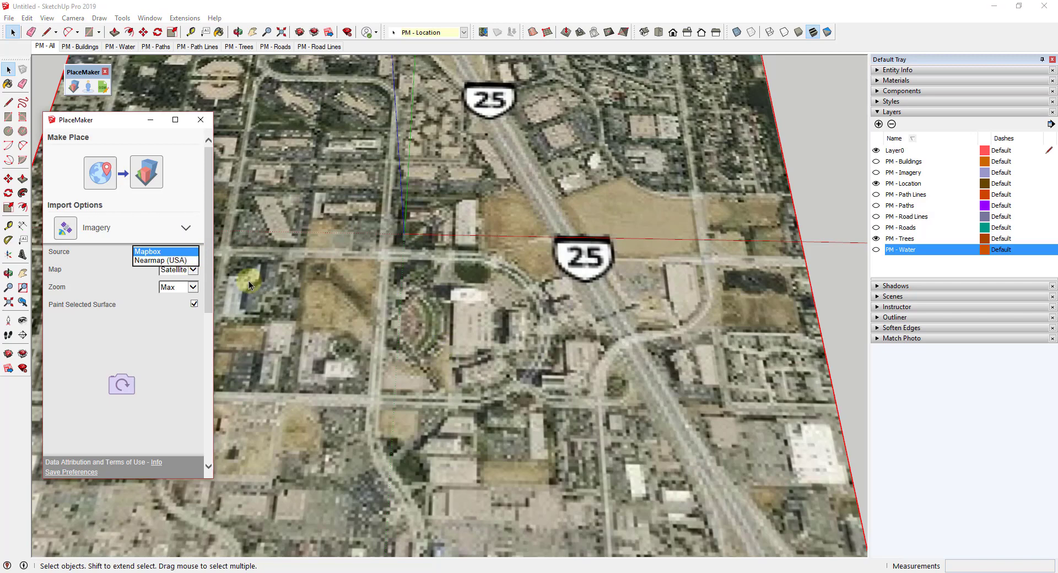
pyautogui.click(404, 335)
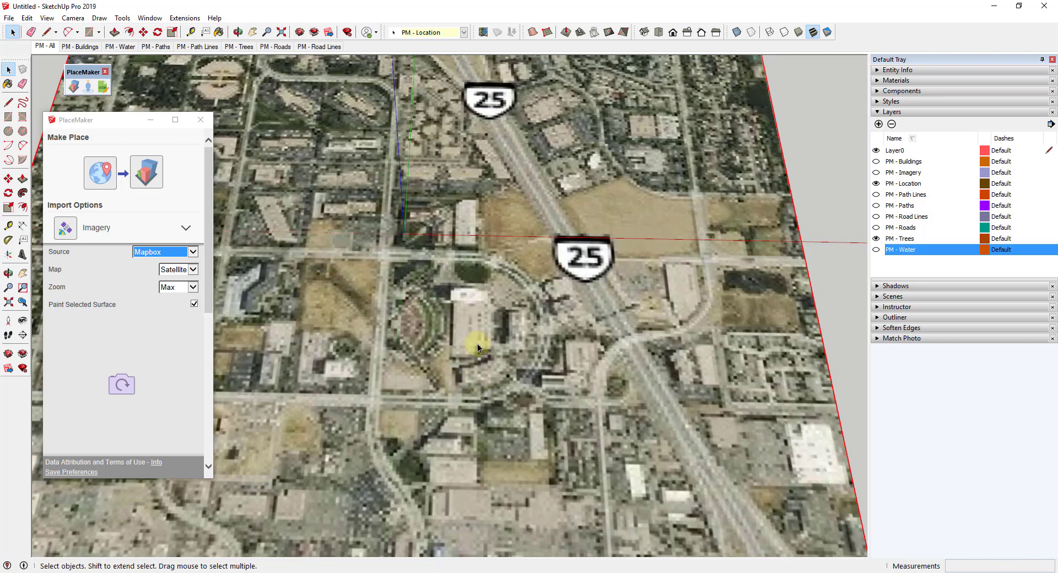
pyautogui.scroll(-4, 477, 343)
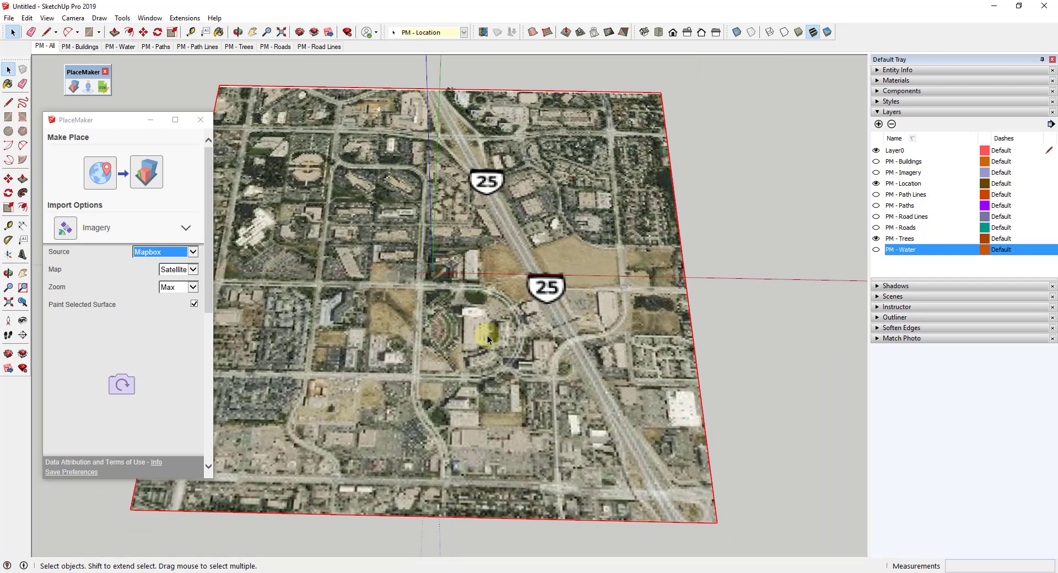
pyautogui.scroll(2, 517, 291)
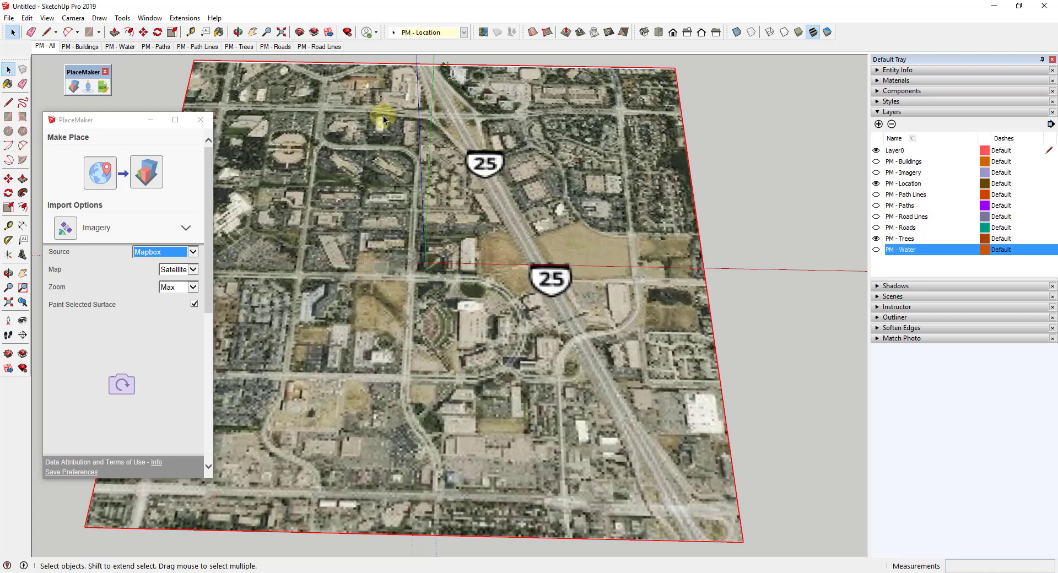
# Step: Unlock the imagery group and open it for editing, selecting its face
pyautogui.rightClick(439, 331)
pyautogui.click(483, 98)
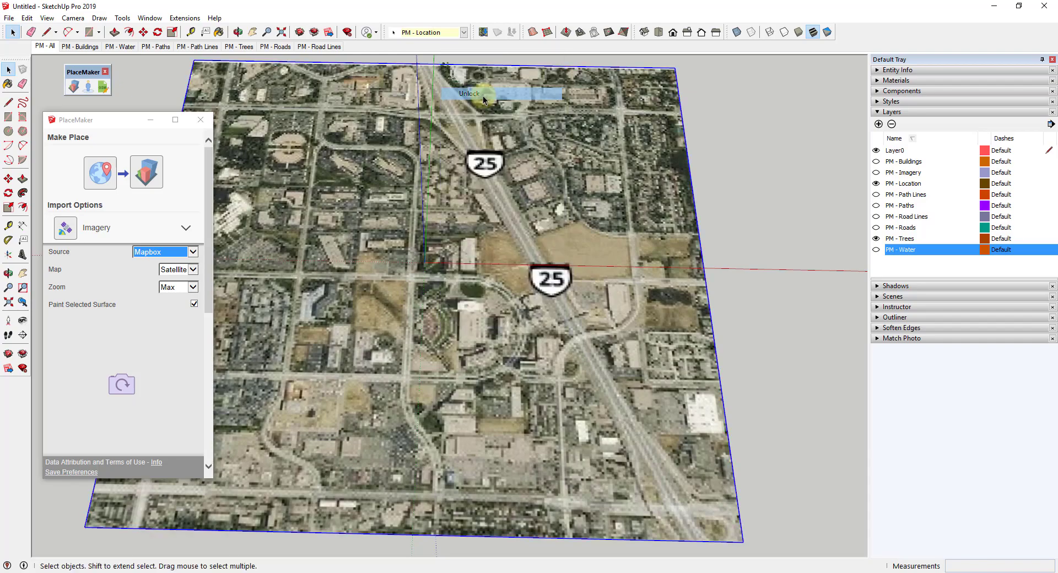
pyautogui.doubleClick(474, 310)
pyautogui.click(469, 318)
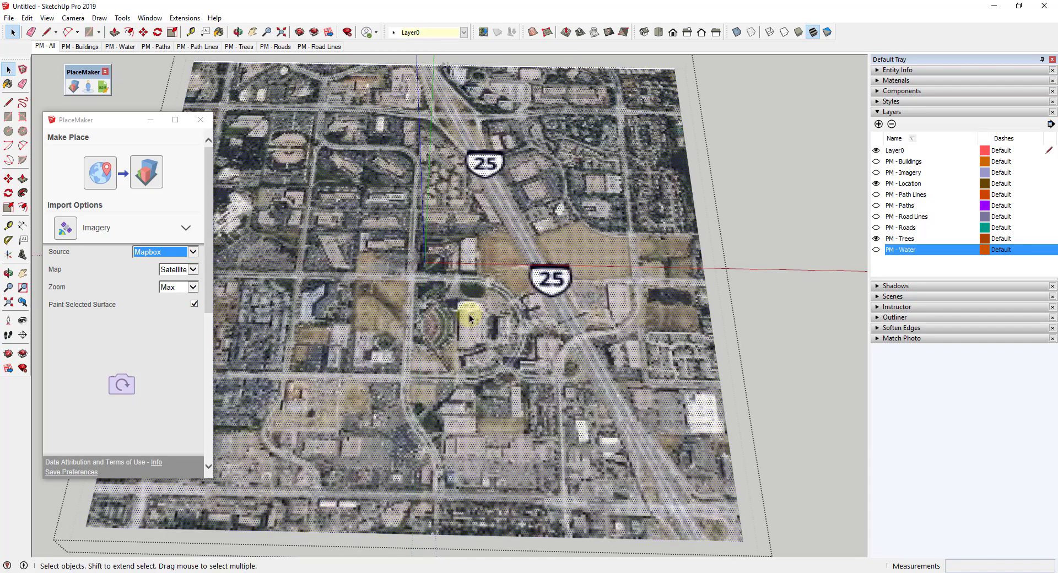
pyautogui.scroll(5, 469, 318)
# Step: Draw a rectangle around the amphitheater block and select the new face
pyautogui.press('r')
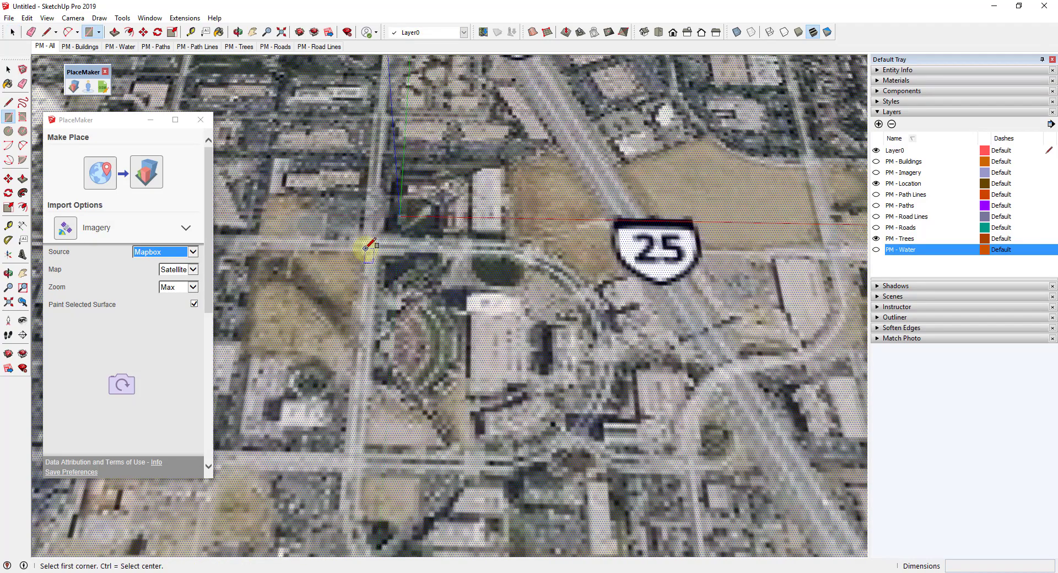
pyautogui.click(351, 245)
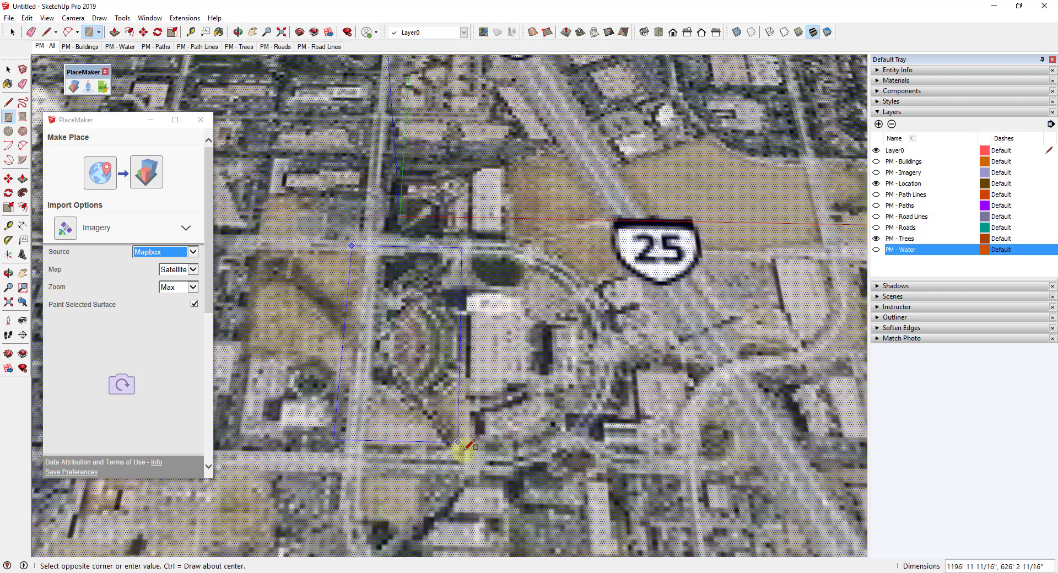
pyautogui.click(493, 472)
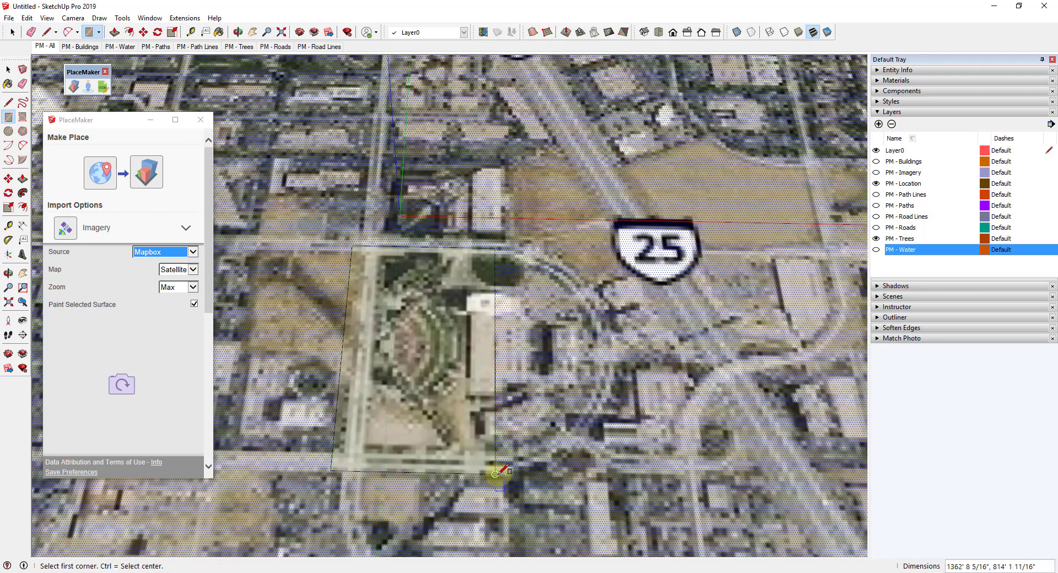
pyautogui.press('space')
pyautogui.click(461, 374)
pyautogui.scroll(2, 506, 360)
pyautogui.scroll(-1, 471, 212)
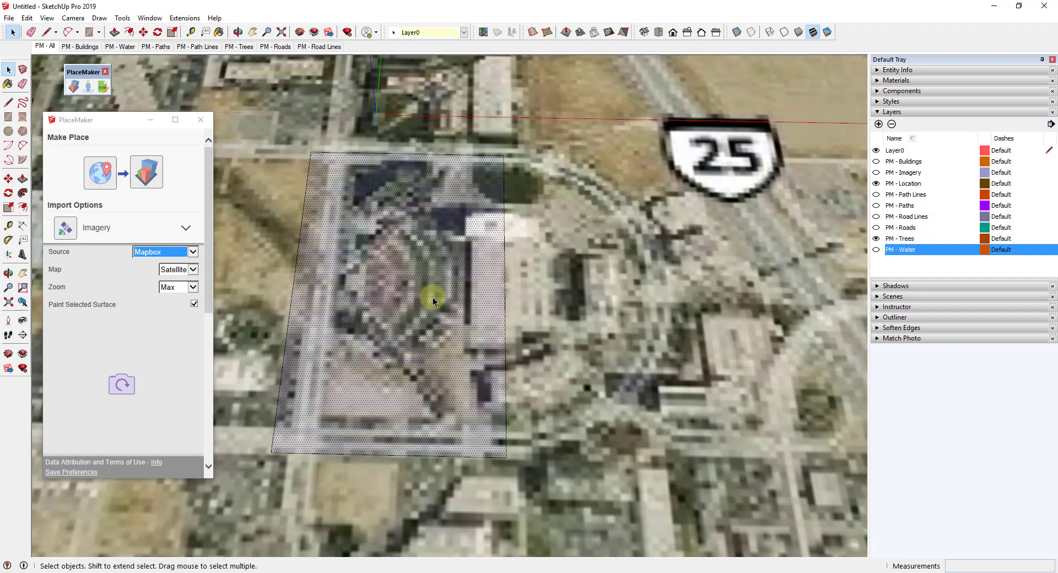
# Step: Switch the imagery source from Mapbox to Nearmap (USA) and refresh the preview
pyautogui.click(186, 254)
pyautogui.click(169, 263)
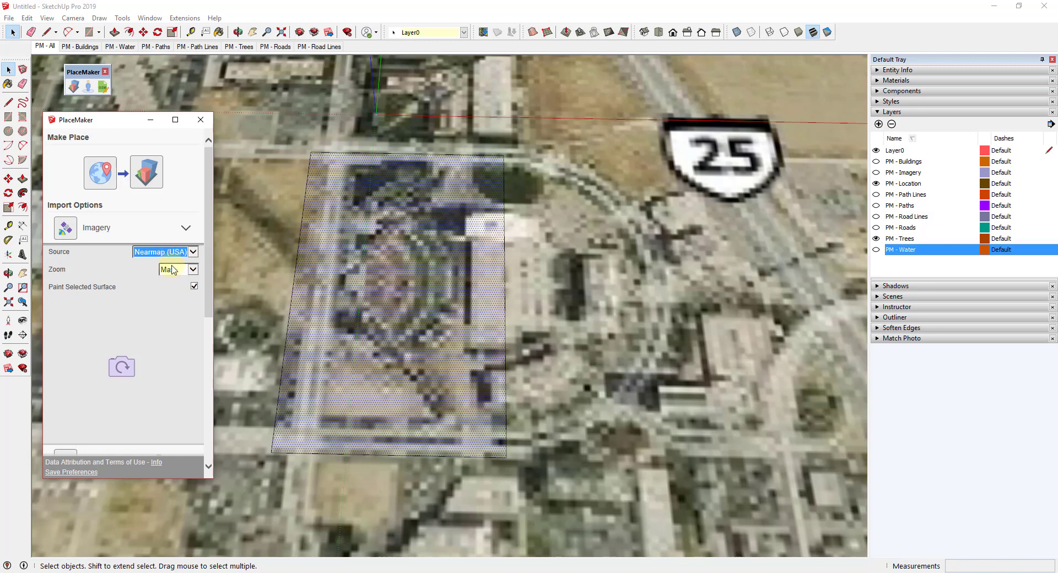
pyautogui.scroll(-2, 124, 361)
pyautogui.scroll(2, 135, 352)
pyautogui.click(129, 370)
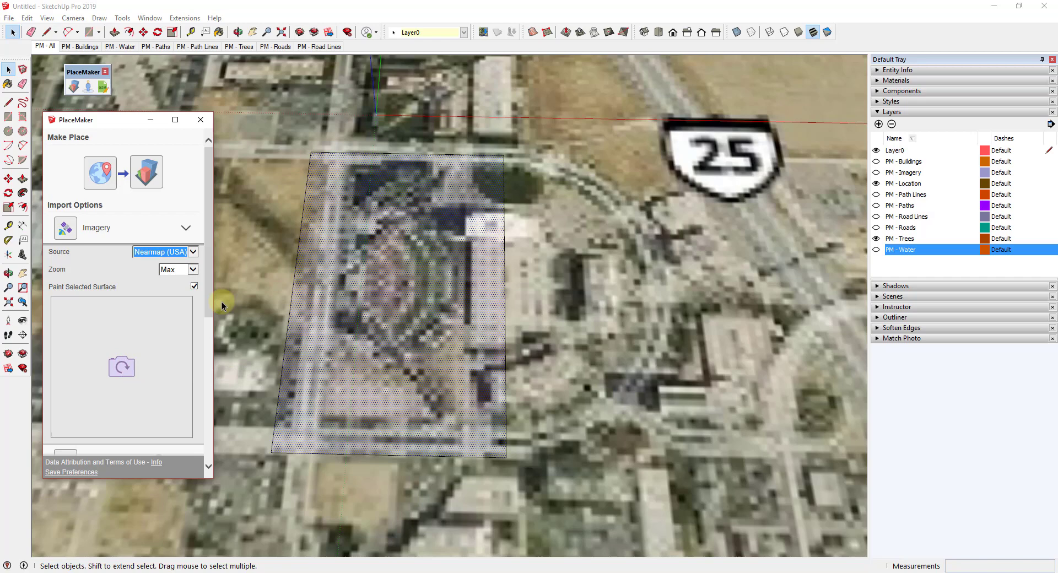
# Step: Import map tiles onto the selected rectangle and confirm the 24-tile Nearmap download
pyautogui.click(66, 232)
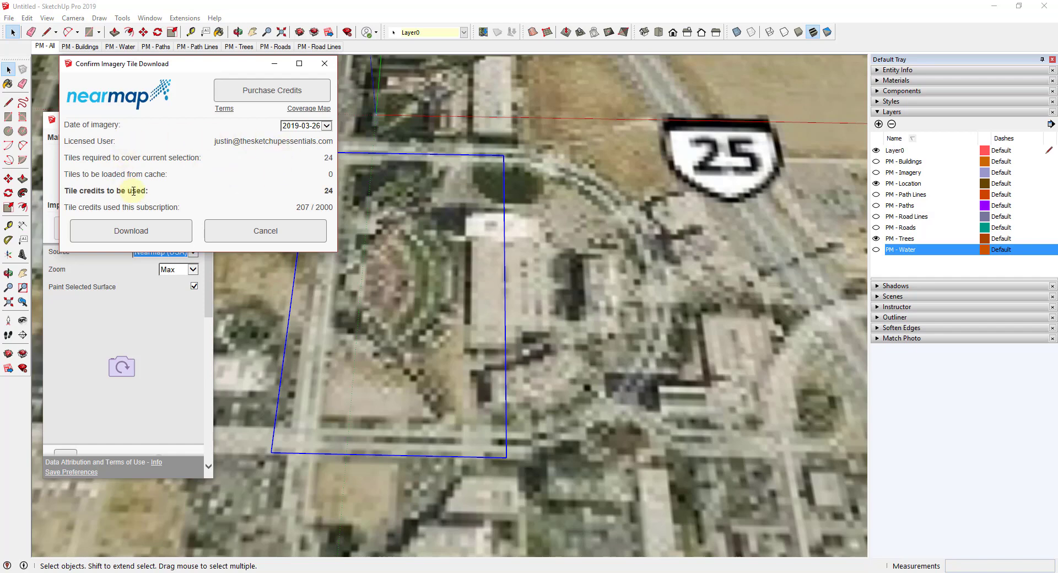
pyautogui.click(151, 237)
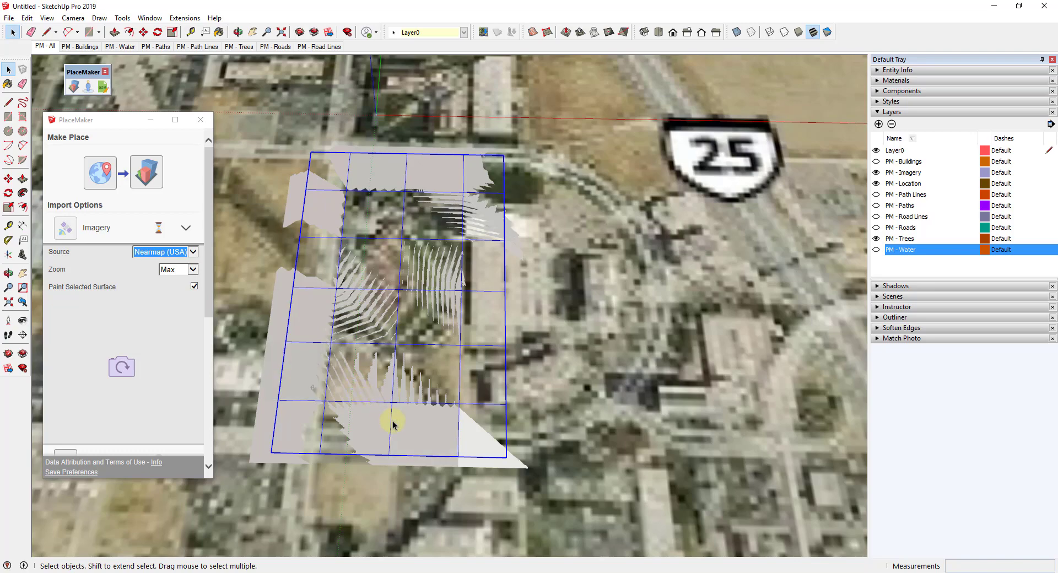
pyautogui.scroll(5, 432, 275)
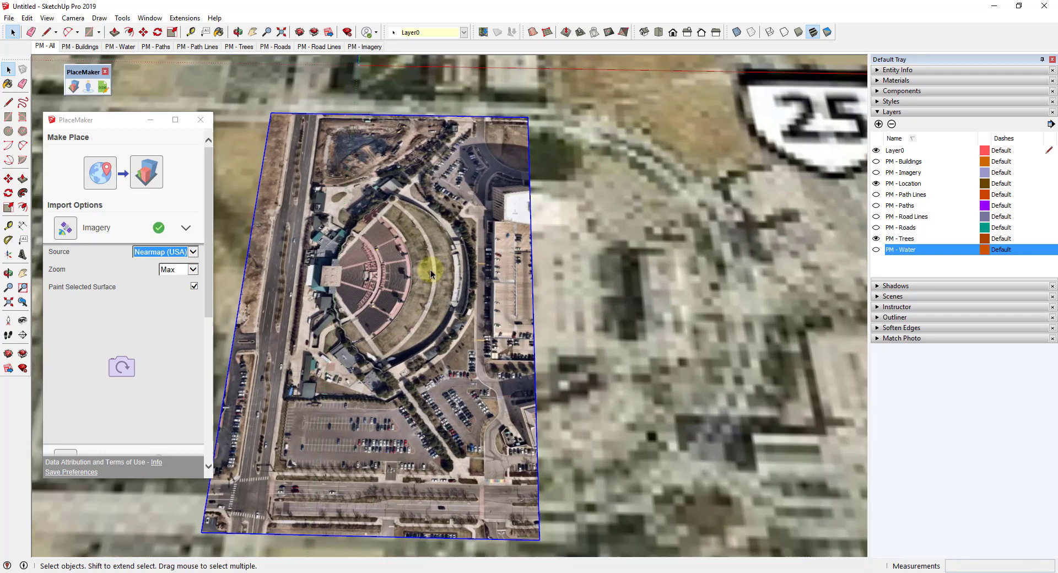
pyautogui.moveTo(405, 287); pyautogui.dragTo(669, 187, button='middle')
pyautogui.scroll(-5, 378, 307)
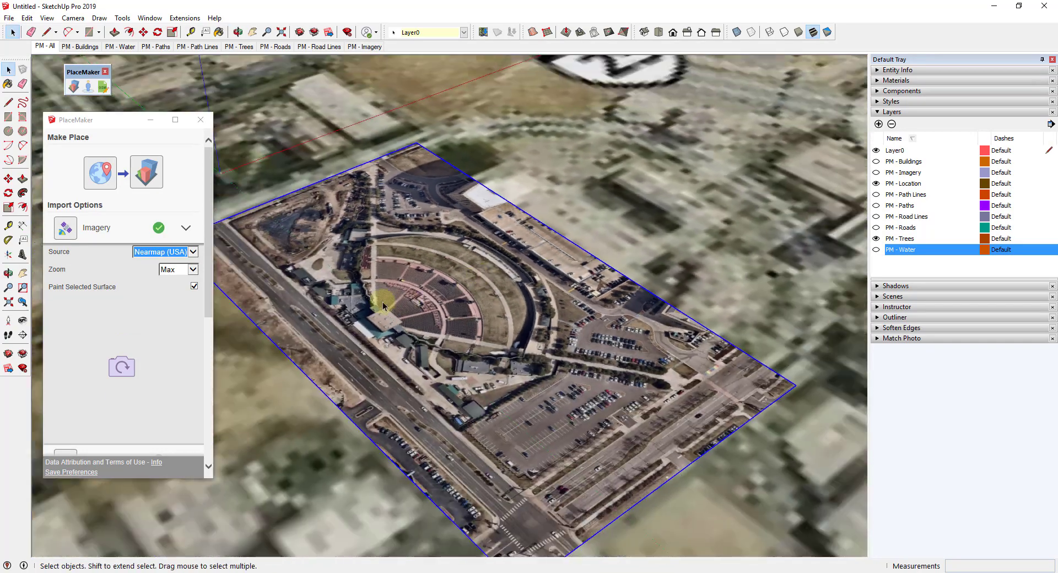
pyautogui.scroll(5, 432, 314)
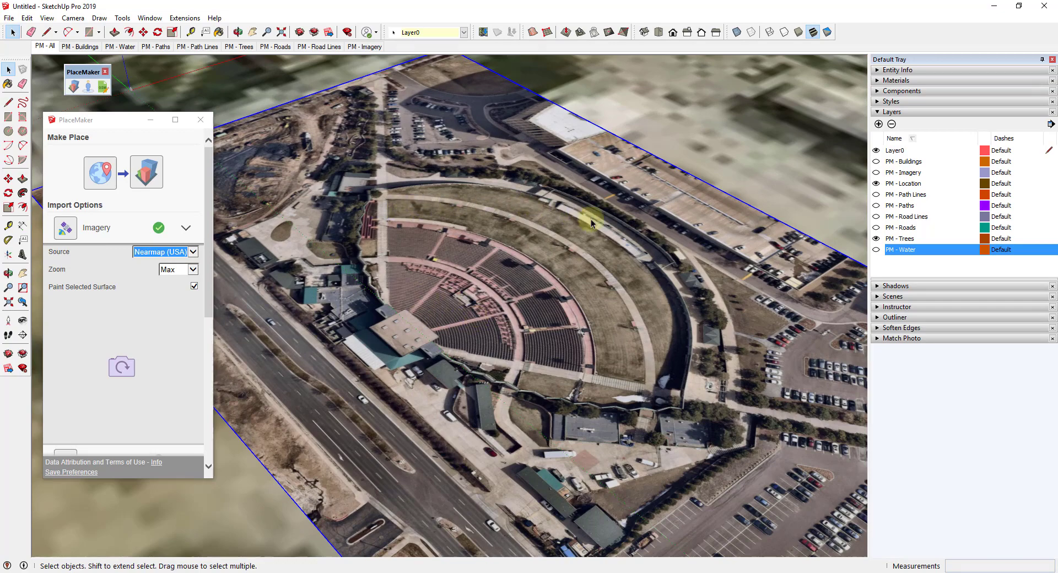
pyautogui.scroll(2, 408, 476)
pyautogui.scroll(-8, 358, 341)
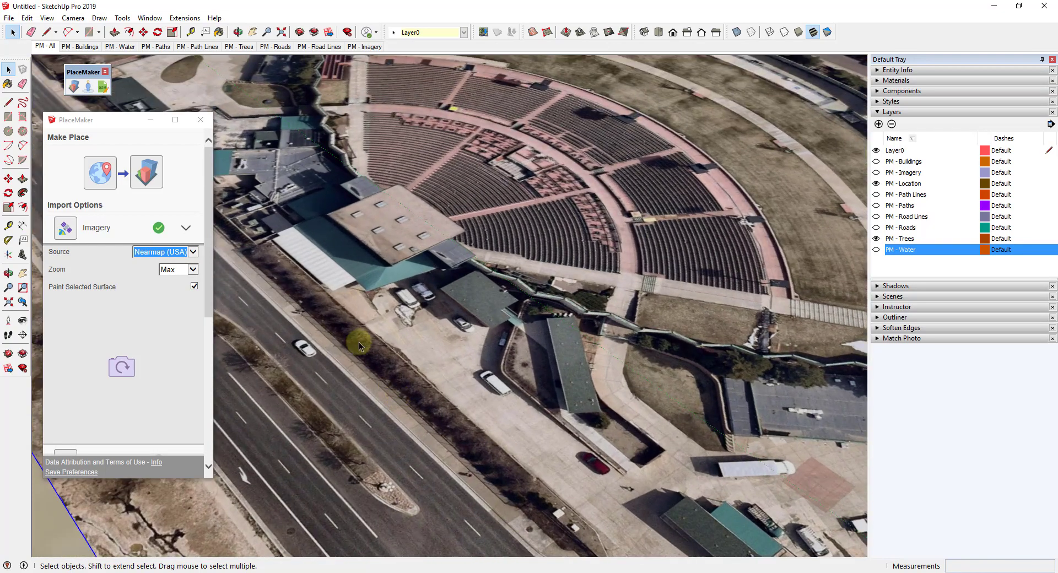
pyautogui.scroll(4, 689, 399)
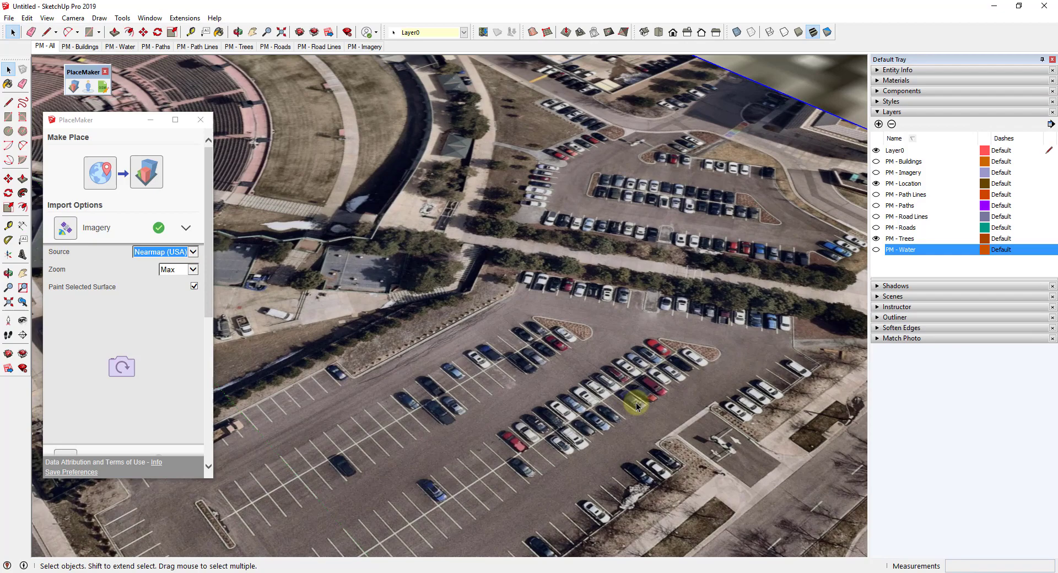
pyautogui.scroll(-4, 547, 401)
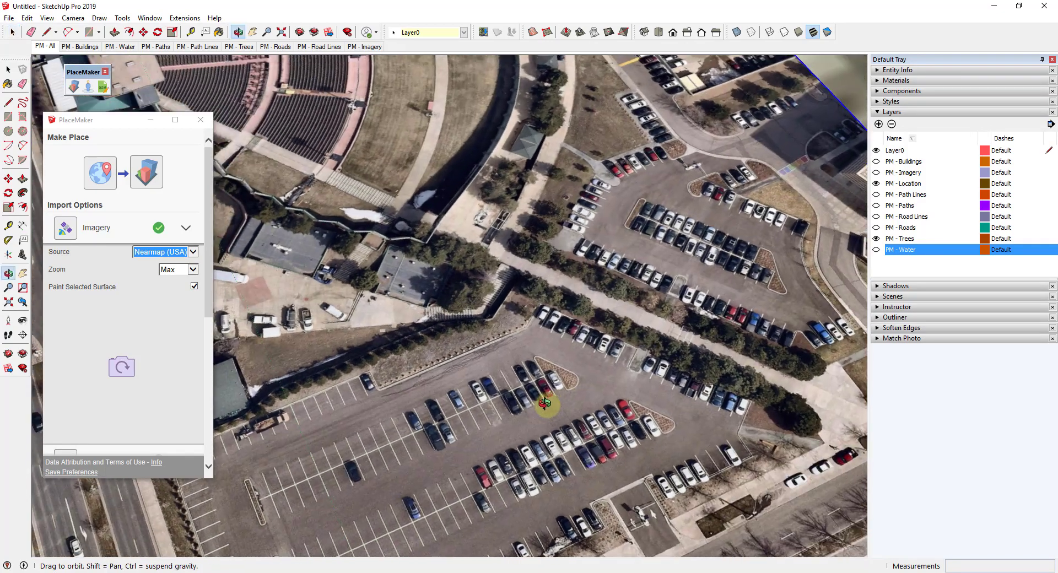
pyautogui.scroll(6, 656, 322)
pyautogui.scroll(6, 655, 322)
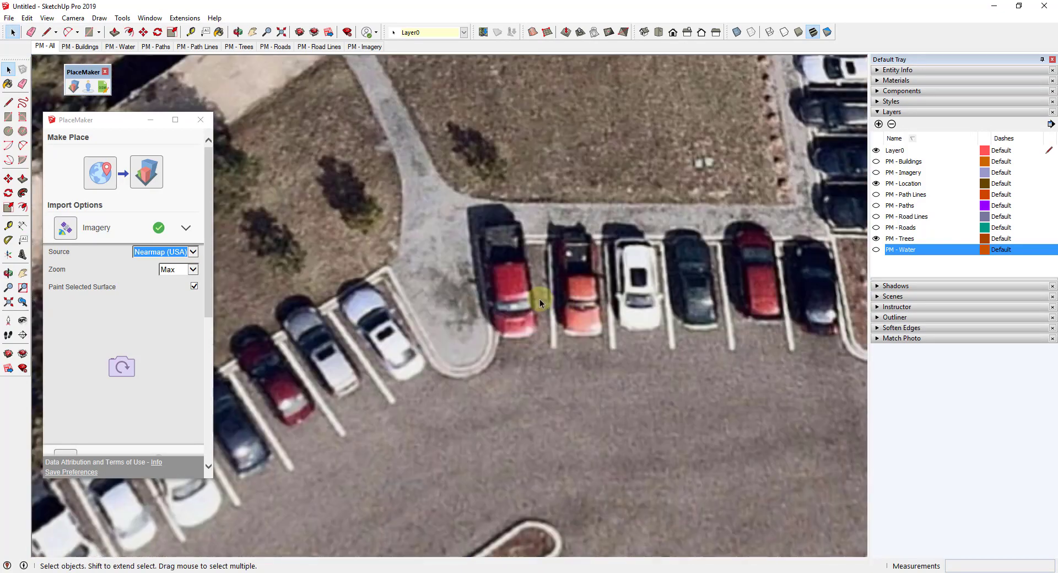
pyautogui.scroll(-8, 492, 306)
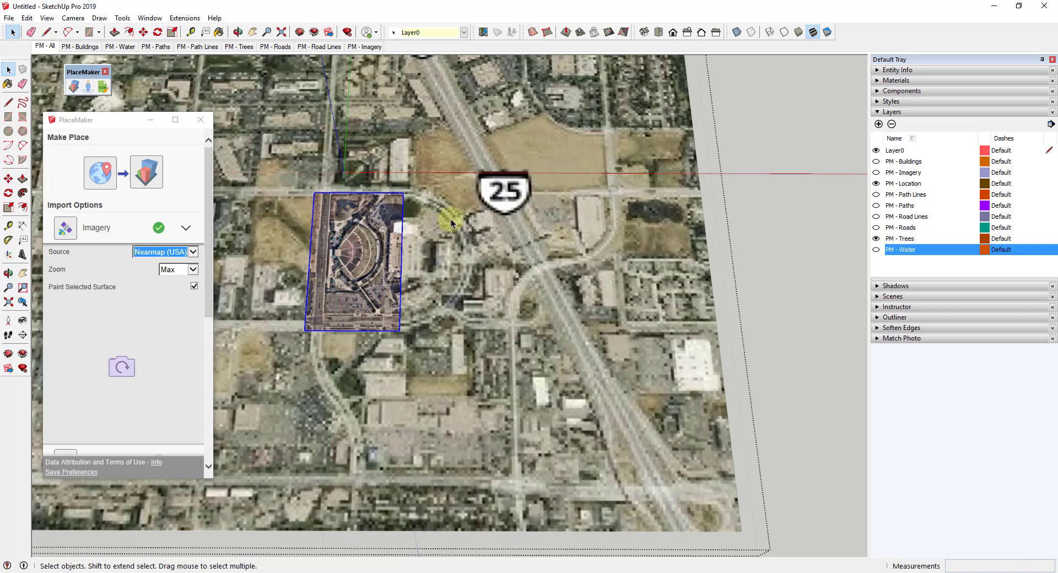
pyautogui.scroll(6, 349, 207)
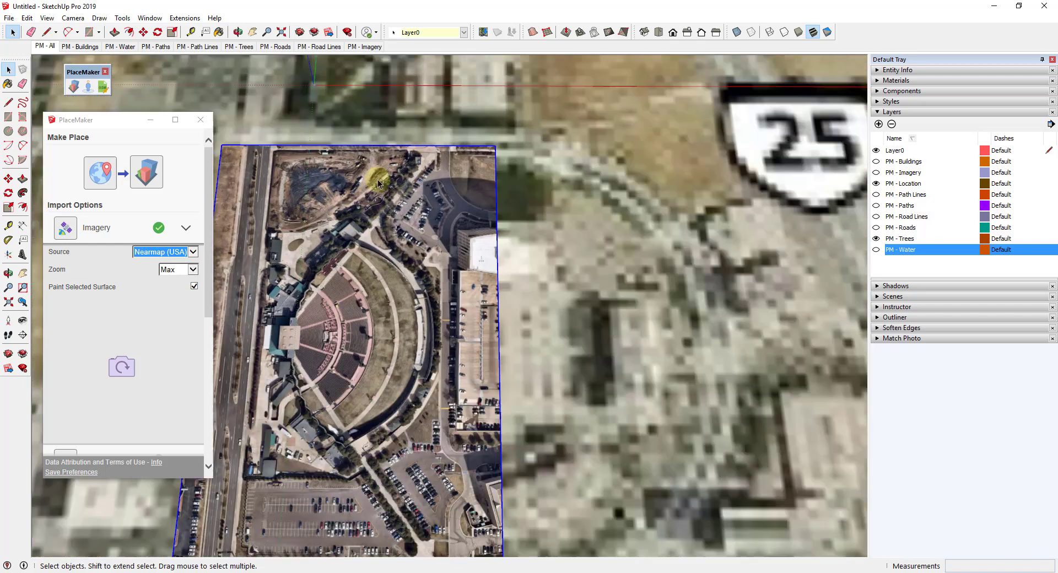
pyautogui.moveTo(378, 179); pyautogui.dragTo(374, 245, button='middle')
pyautogui.scroll(5, 357, 355)
pyautogui.scroll(-4, 379, 284)
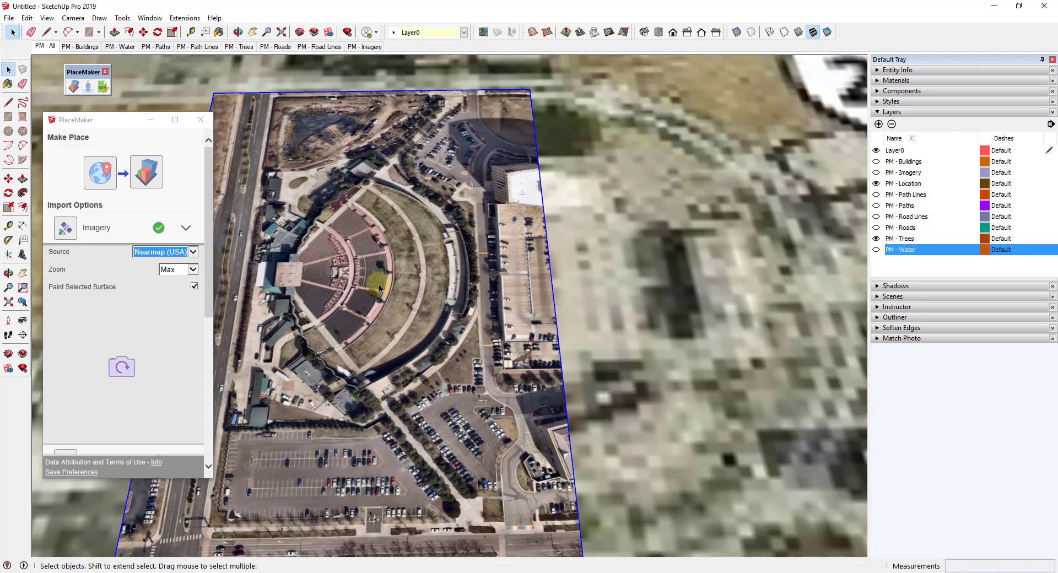
pyautogui.scroll(4, 382, 312)
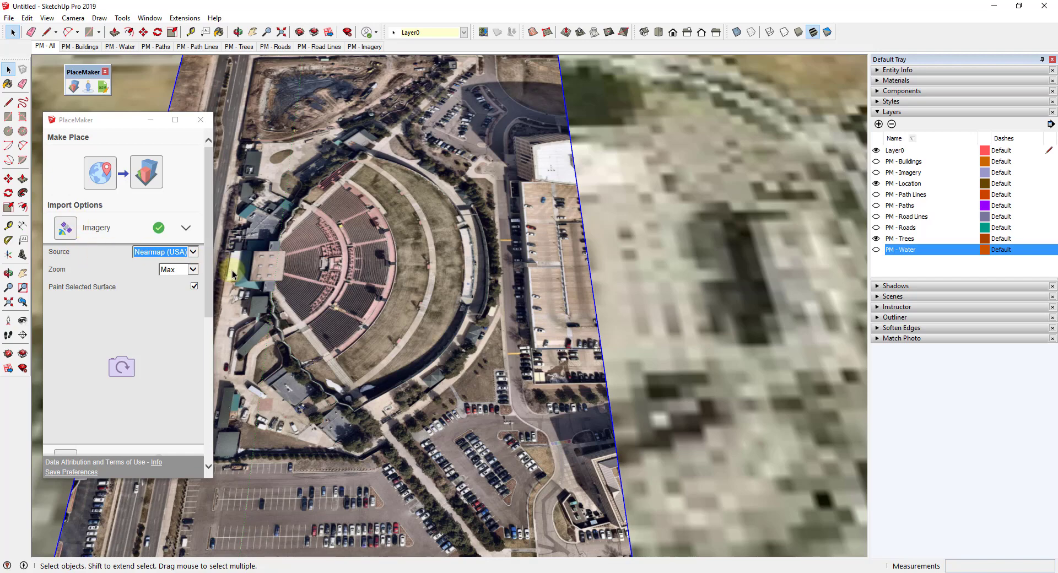
pyautogui.scroll(-5, 432, 248)
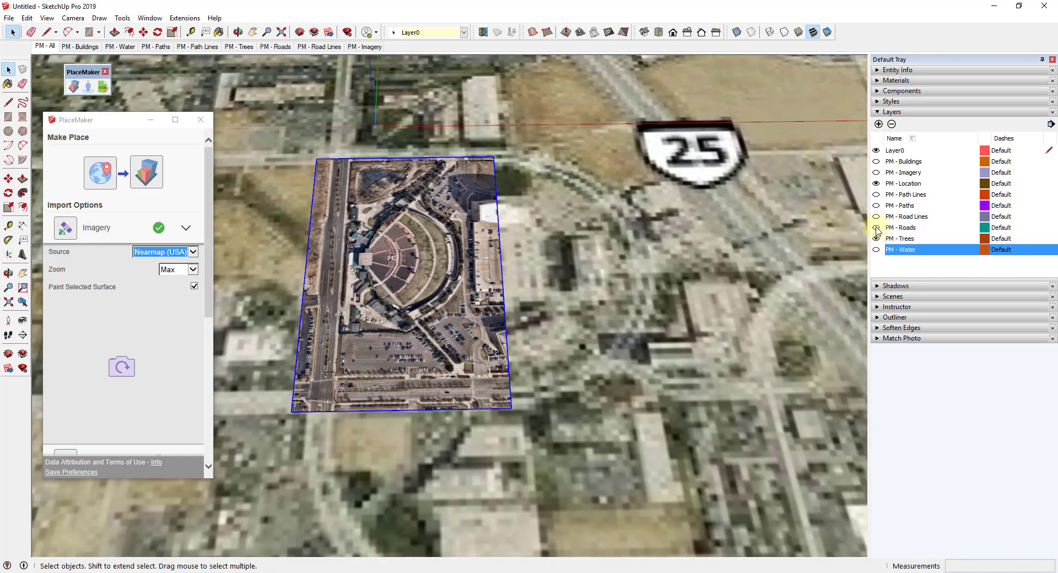
# Step: Turn on the PM - Buildings, PM - Paths and PM - Roads layers
pyautogui.click(876, 161)
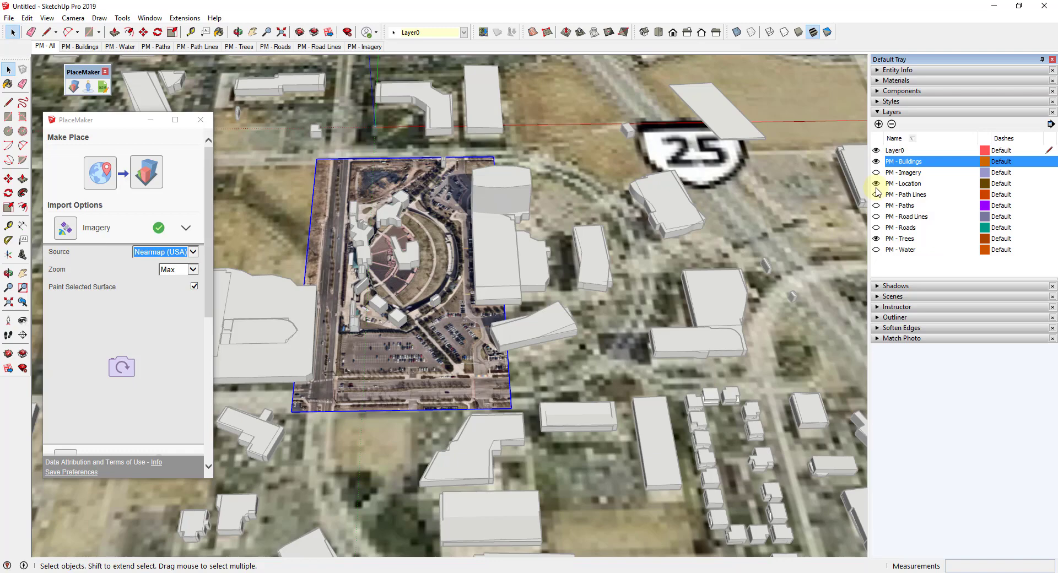
pyautogui.click(875, 205)
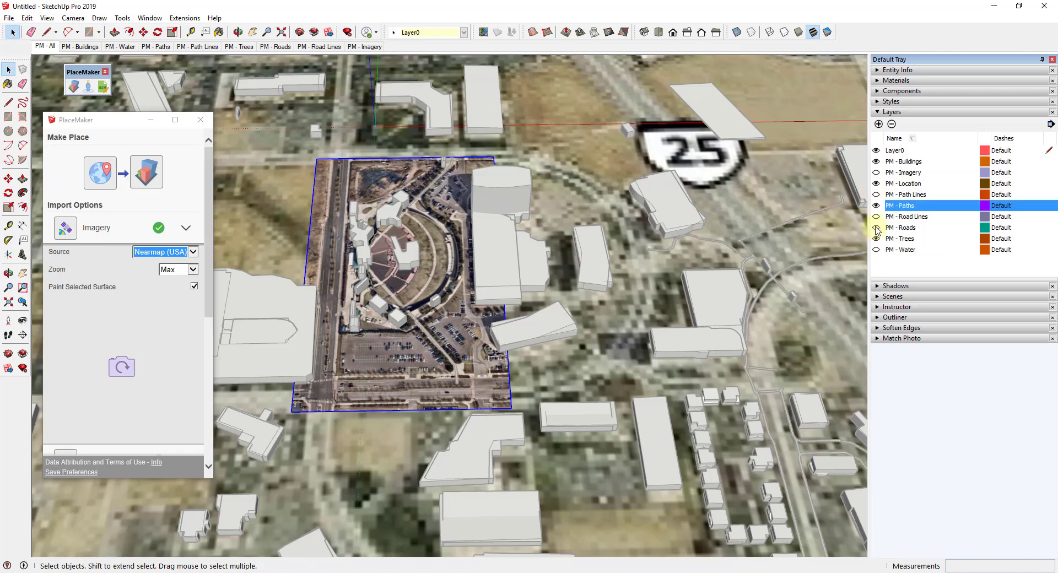
pyautogui.click(876, 227)
pyautogui.scroll(-3, 676, 232)
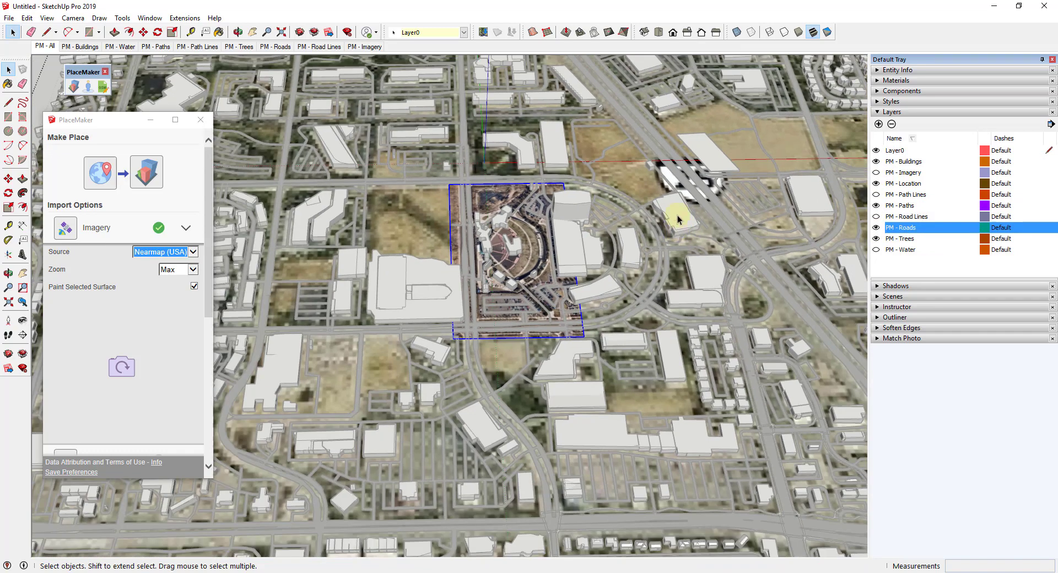
# Step: Select the buildings group and inspect the buildings and dirt lot beside the amphitheater
pyautogui.click(637, 226)
pyautogui.scroll(5, 590, 352)
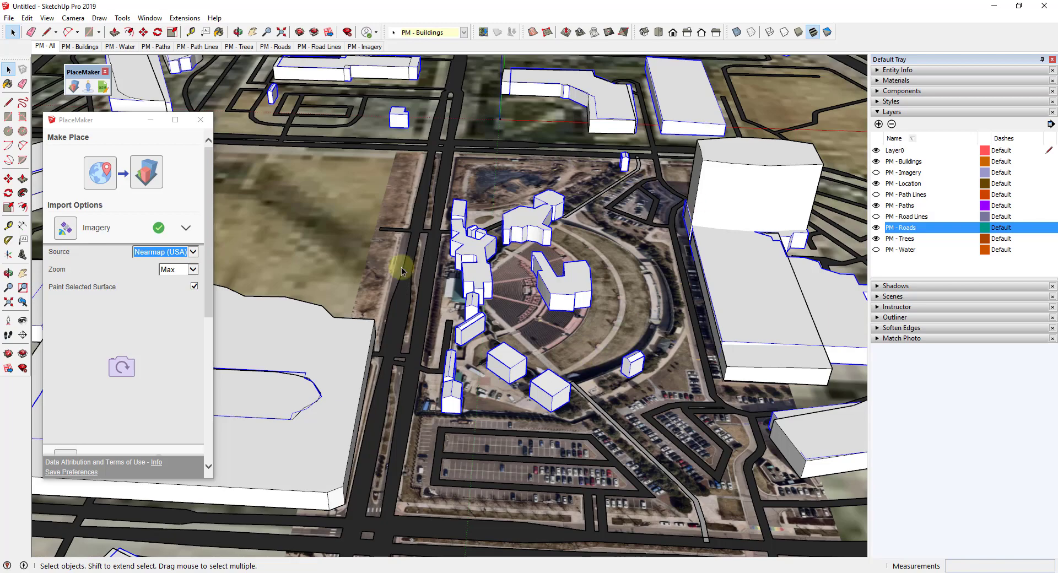
pyautogui.scroll(2, 467, 174)
pyautogui.scroll(1, 468, 174)
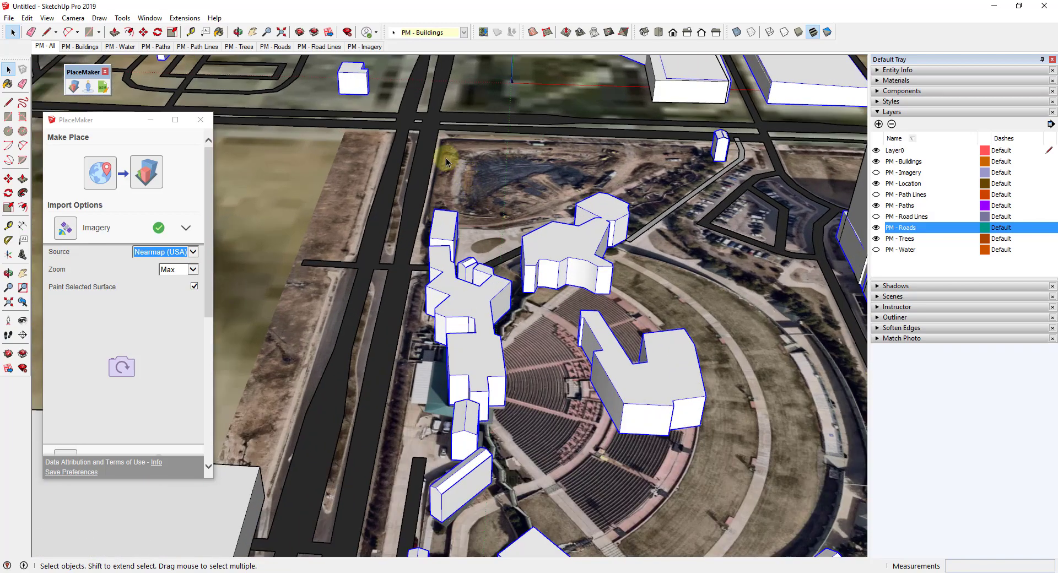
pyautogui.scroll(-3, 540, 192)
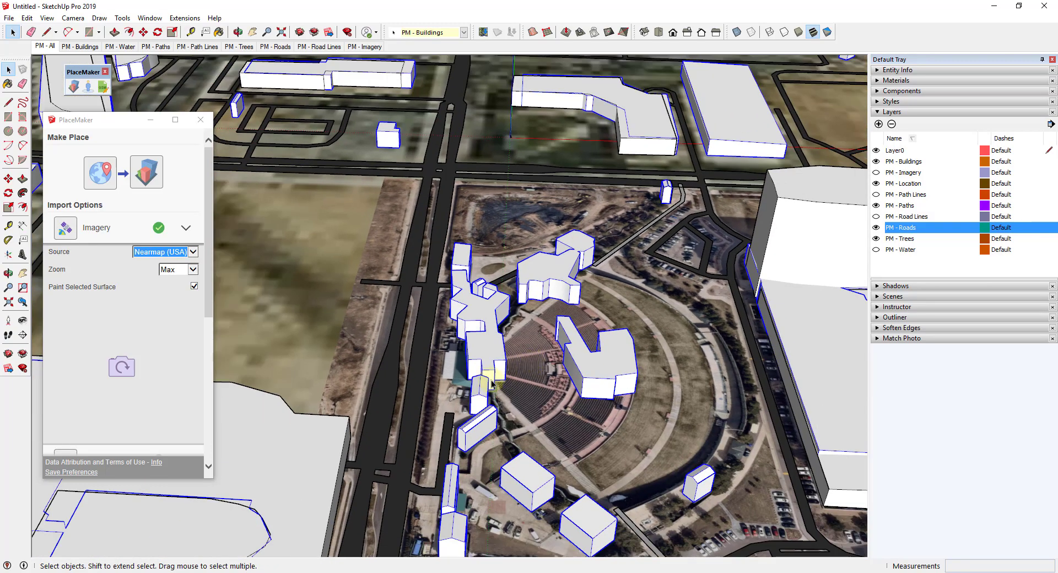
pyautogui.moveTo(540, 192); pyautogui.dragTo(473, 146, button='middle')
pyautogui.scroll(2, 605, 164)
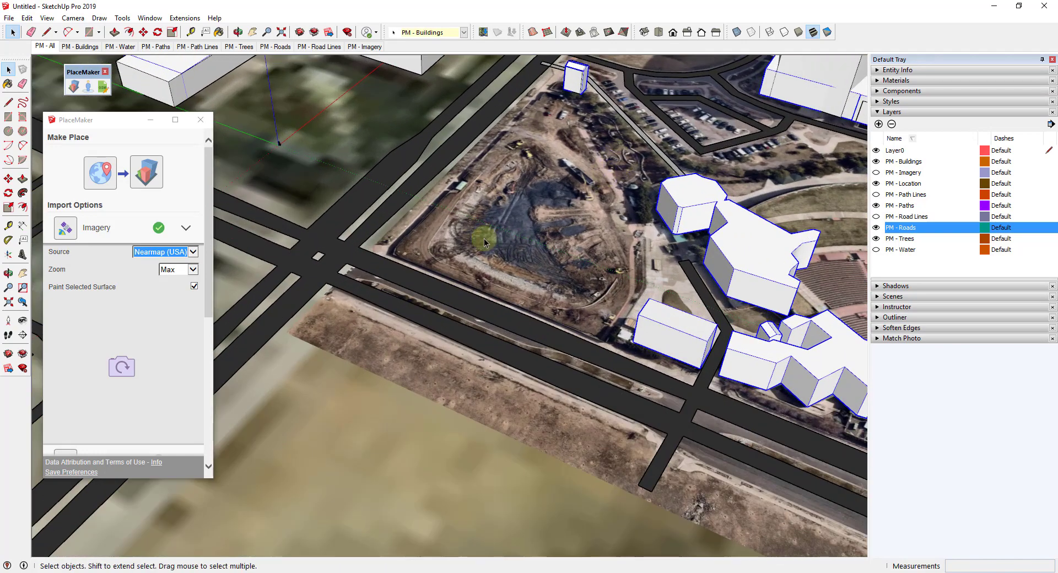
pyautogui.scroll(-3, 484, 238)
pyautogui.scroll(2, 536, 179)
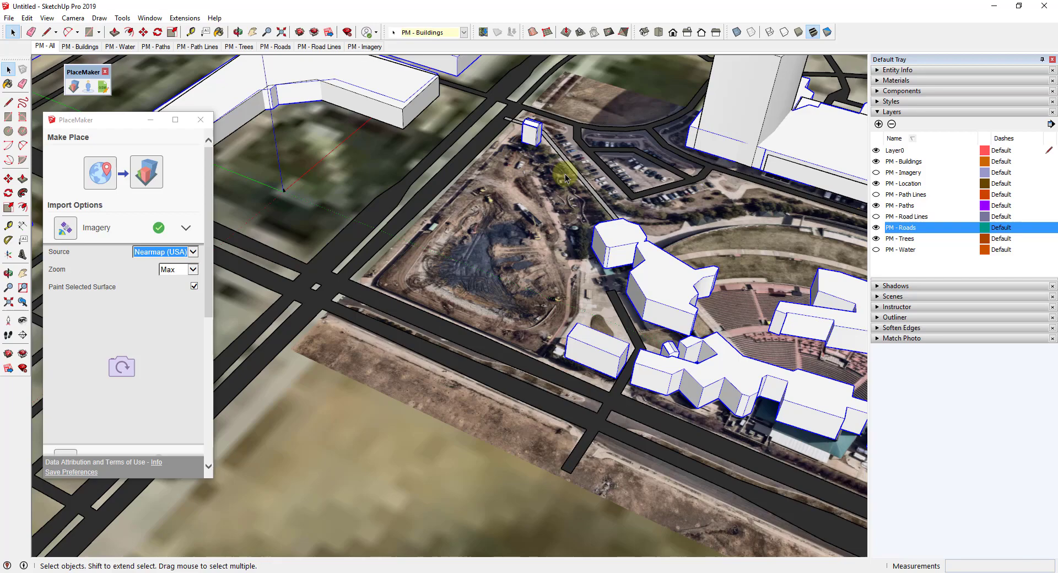
pyautogui.scroll(-3, 524, 238)
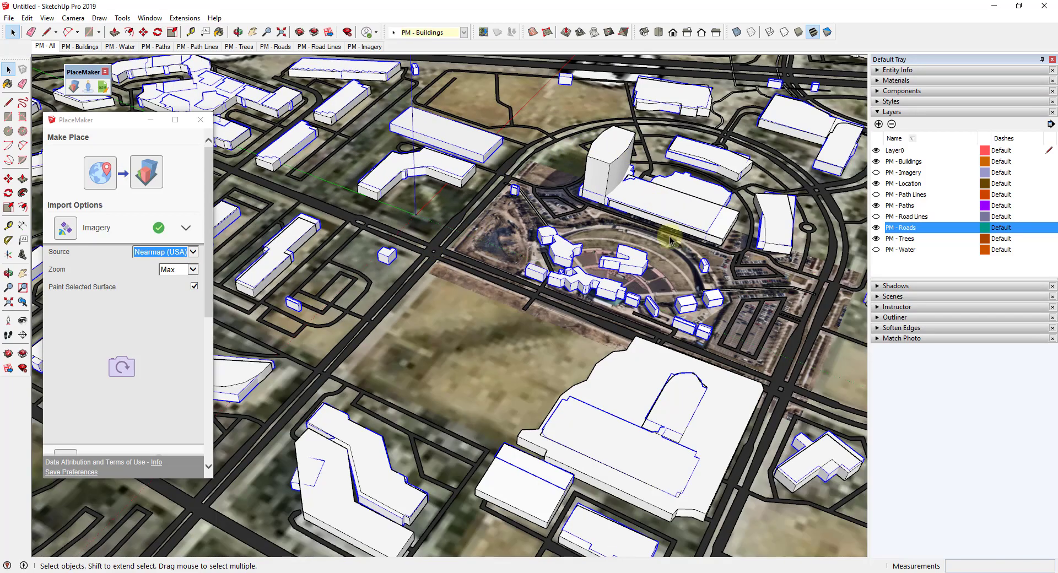
pyautogui.scroll(2, 539, 218)
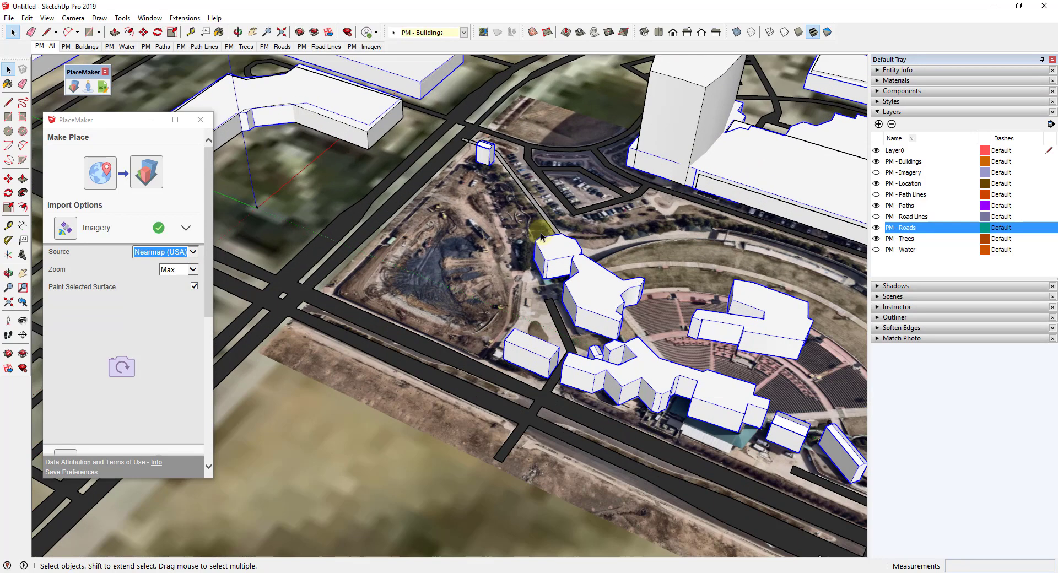